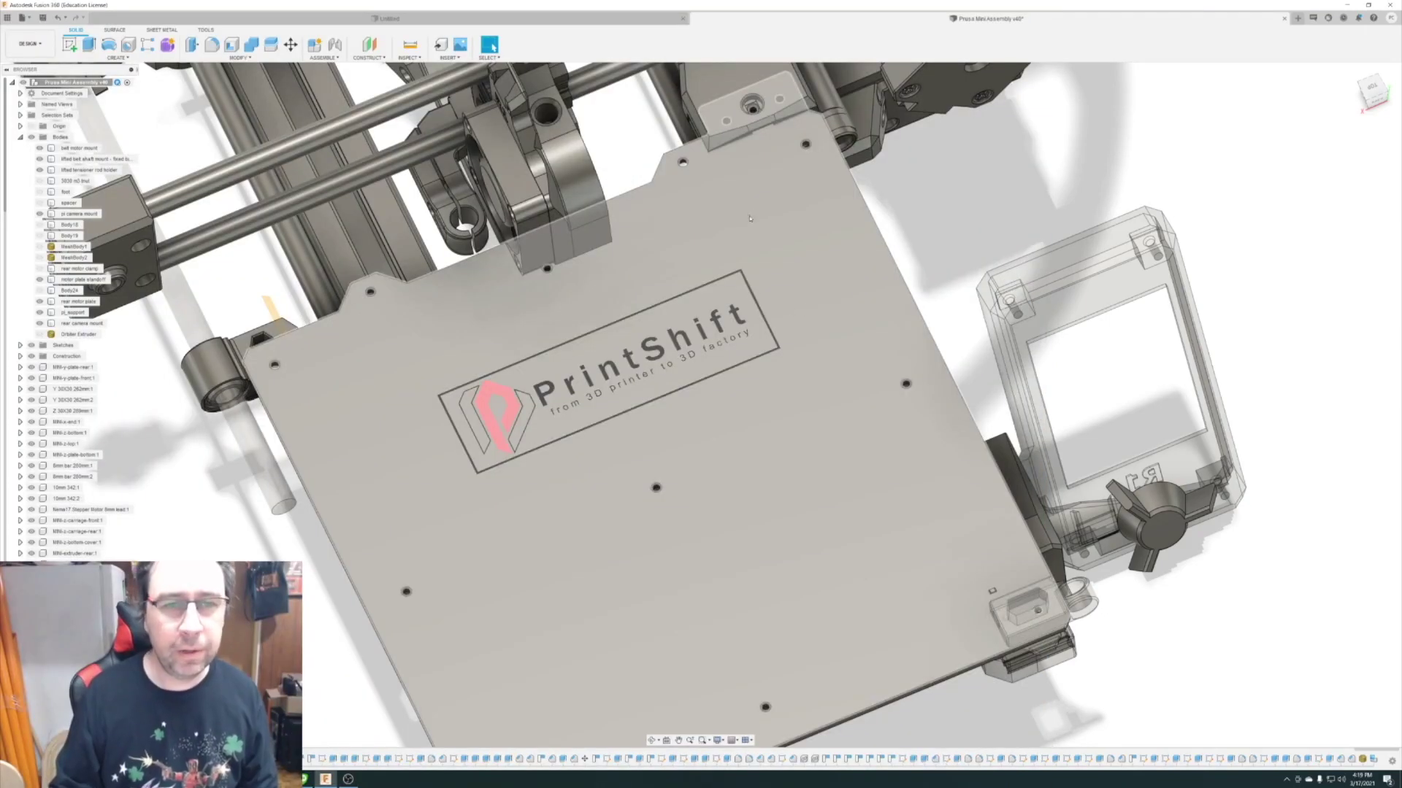
# Move the clamp part -5 mm in Z along its rod on the carriage.
pyautogui.moveTo(772, 227); pyautogui.dragTo(841, 417)
pyautogui.press('Escape')
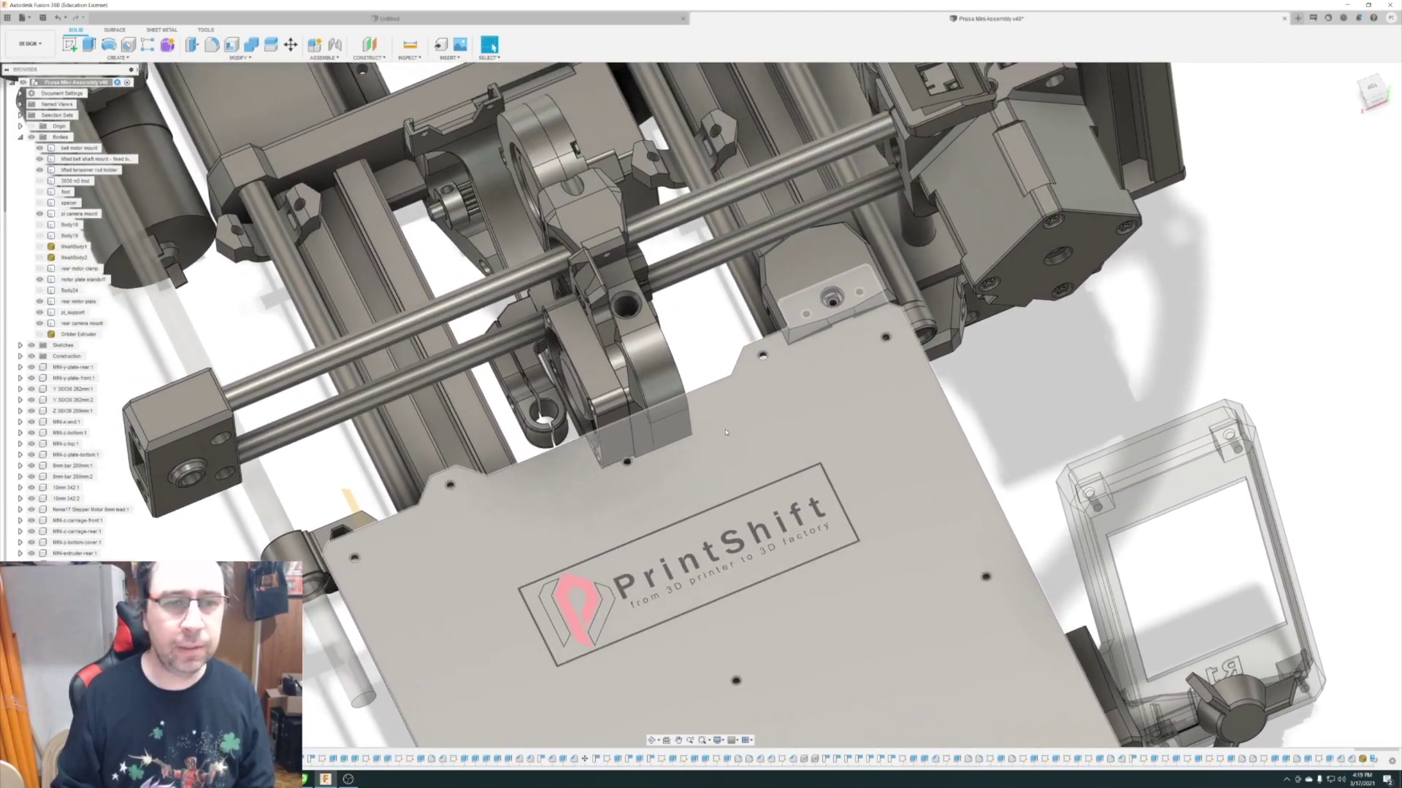
pyautogui.moveTo(726, 432); pyautogui.dragTo(598, 480)
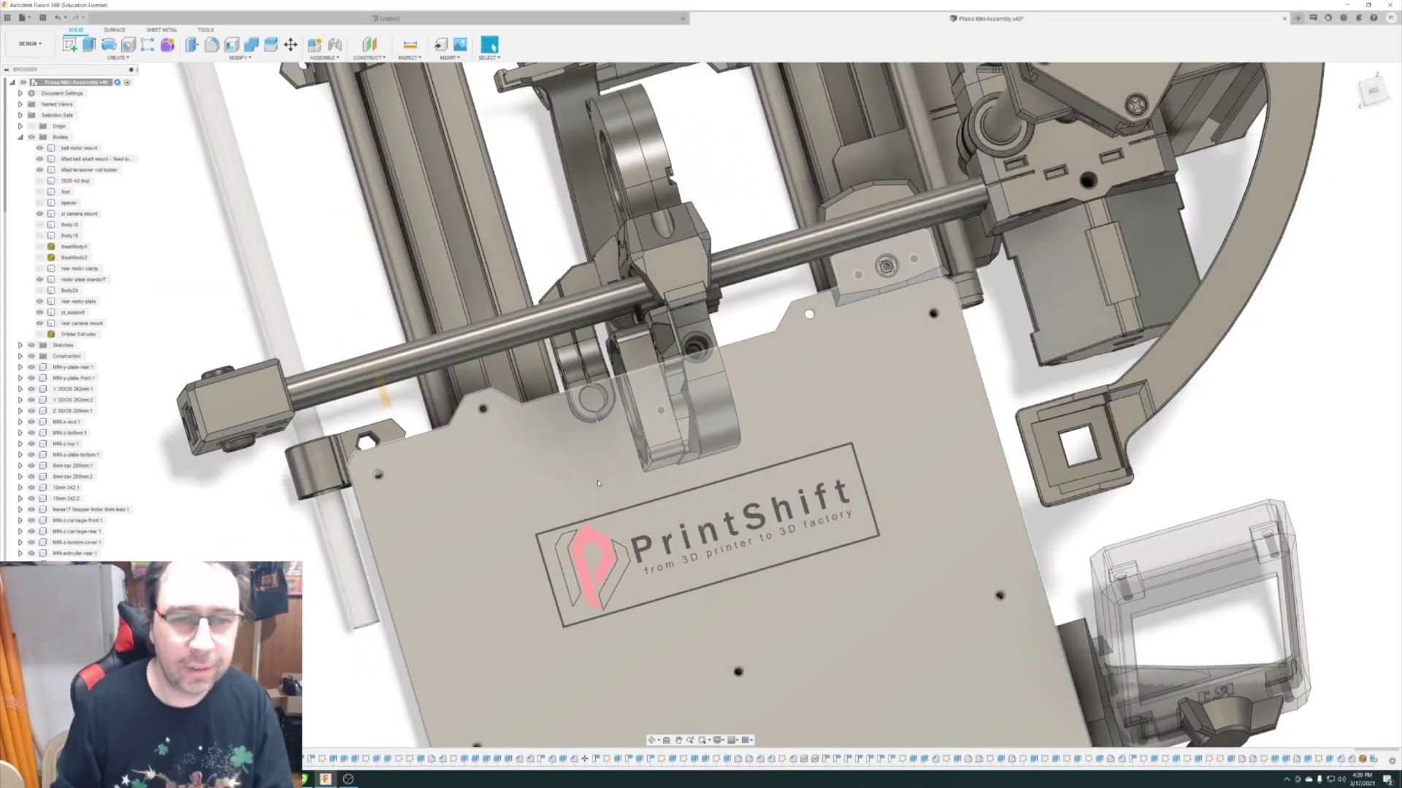
pyautogui.click(719, 372)
pyautogui.press('m')
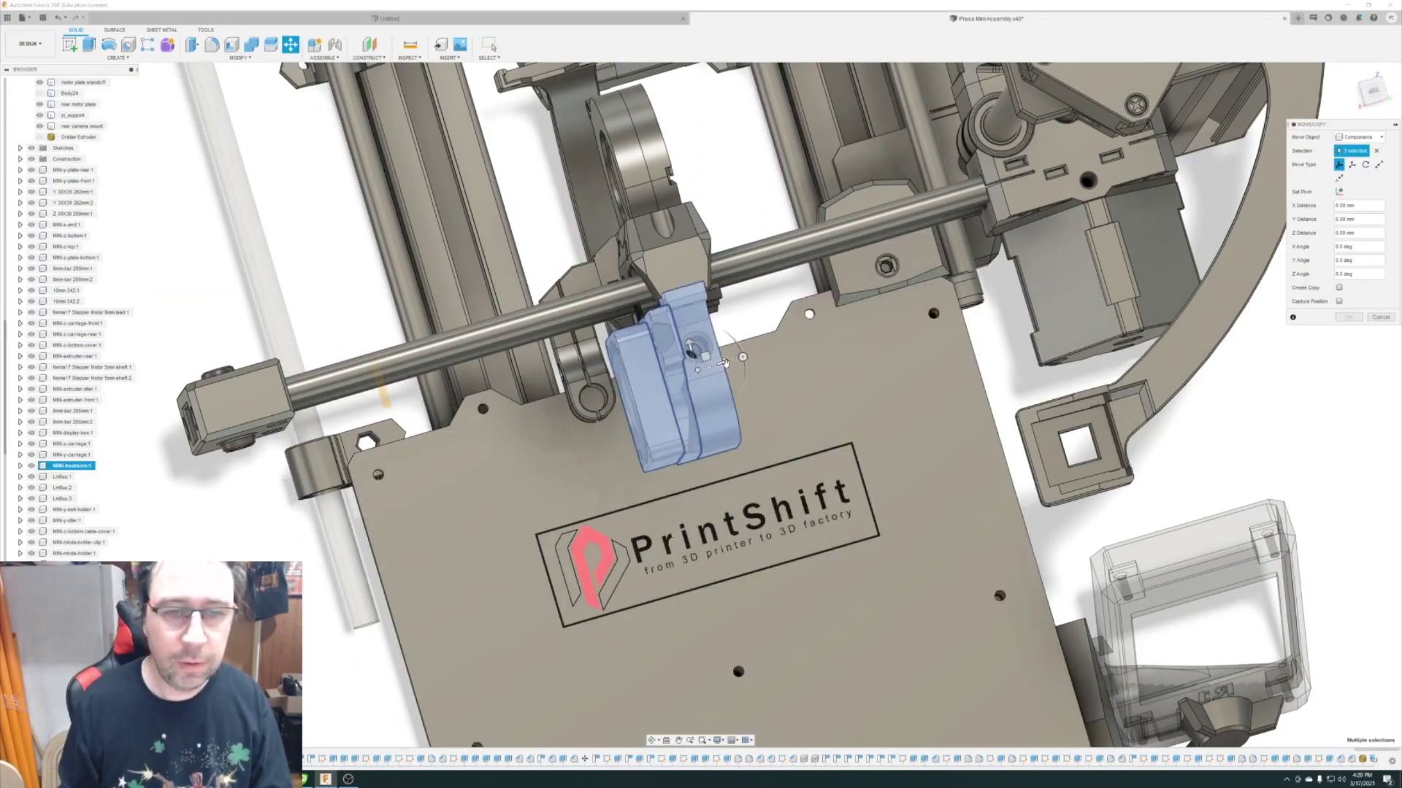
pyautogui.moveTo(724, 363); pyautogui.dragTo(412, 451)
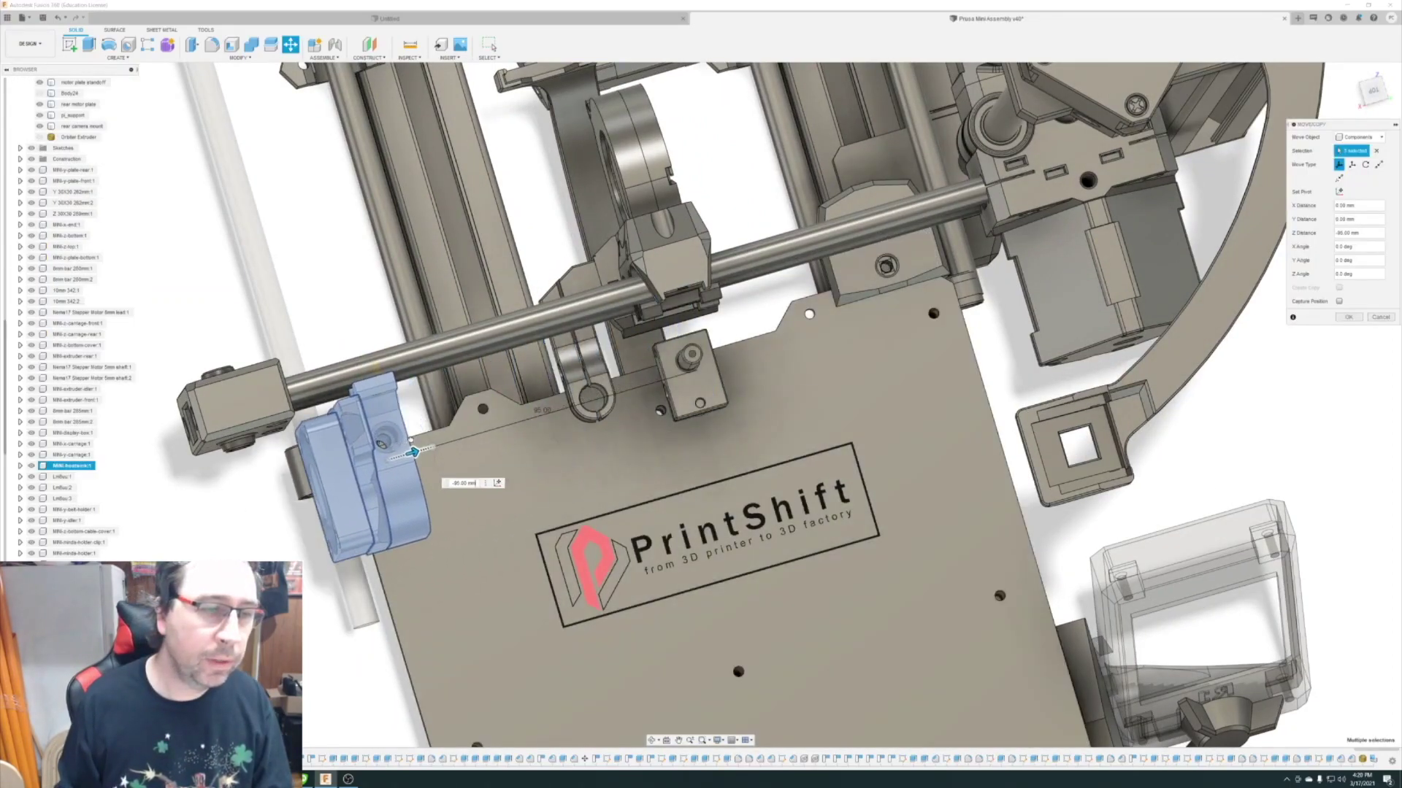
pyautogui.write('0')
pyautogui.press('Return')
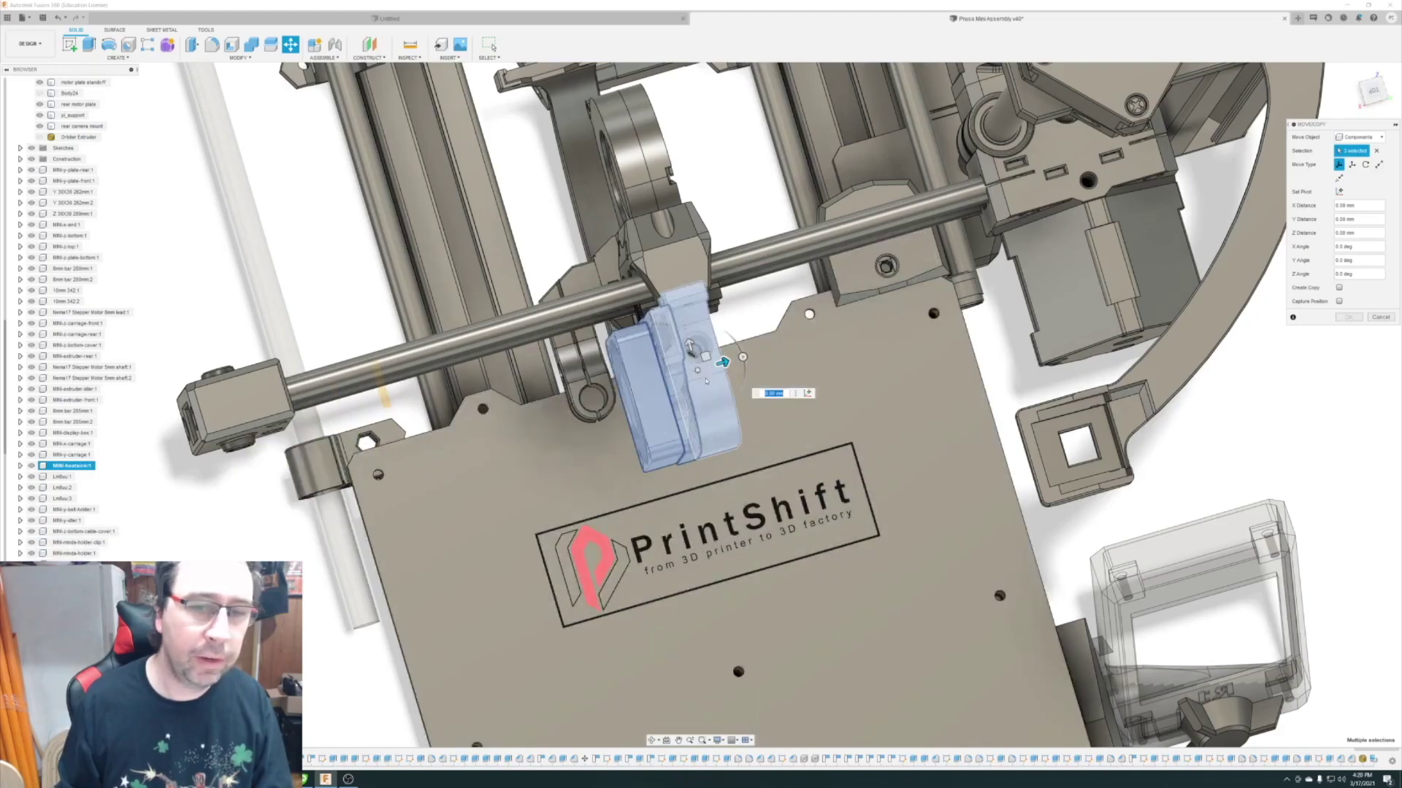
pyautogui.moveTo(723, 363); pyautogui.dragTo(551, 471)
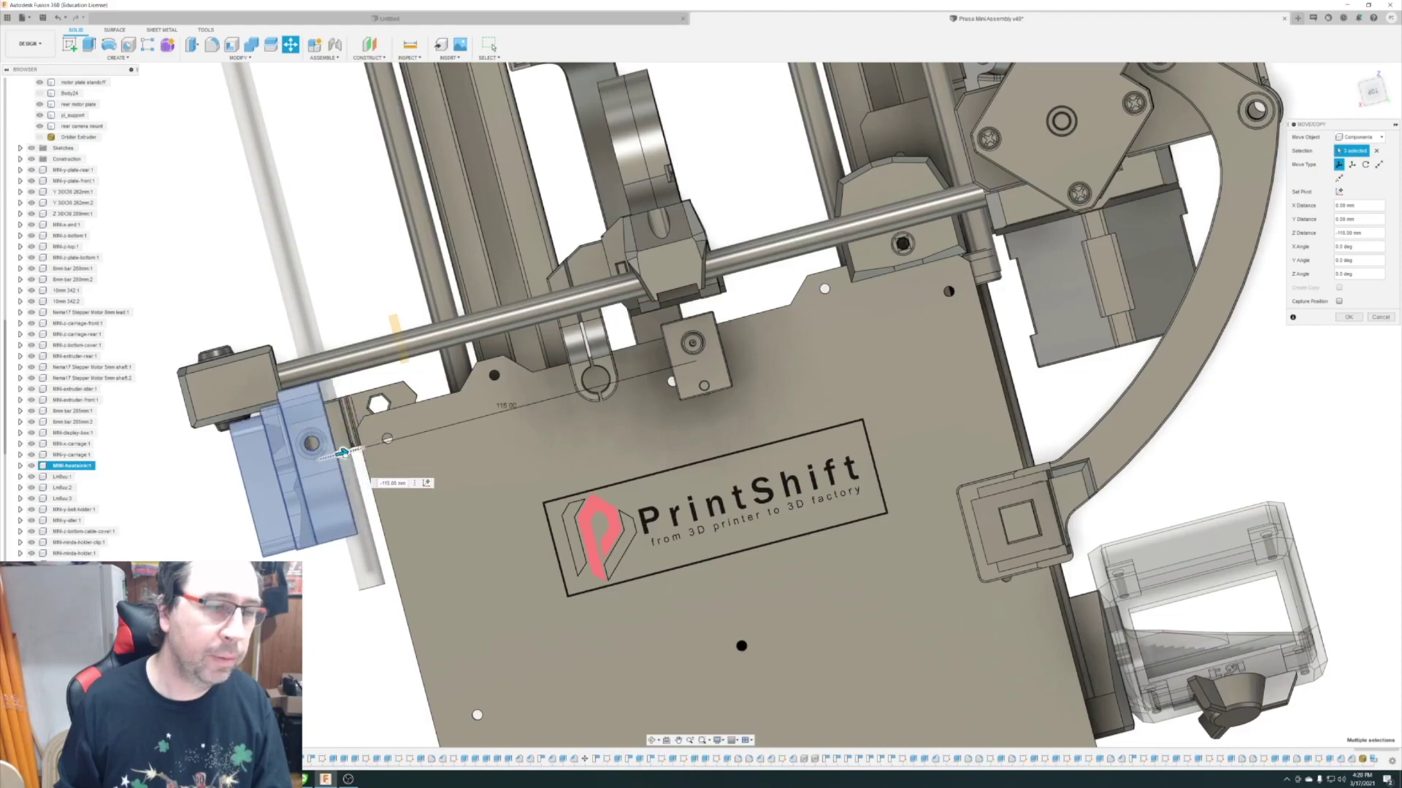
pyautogui.write('-5')
pyautogui.press('Return')
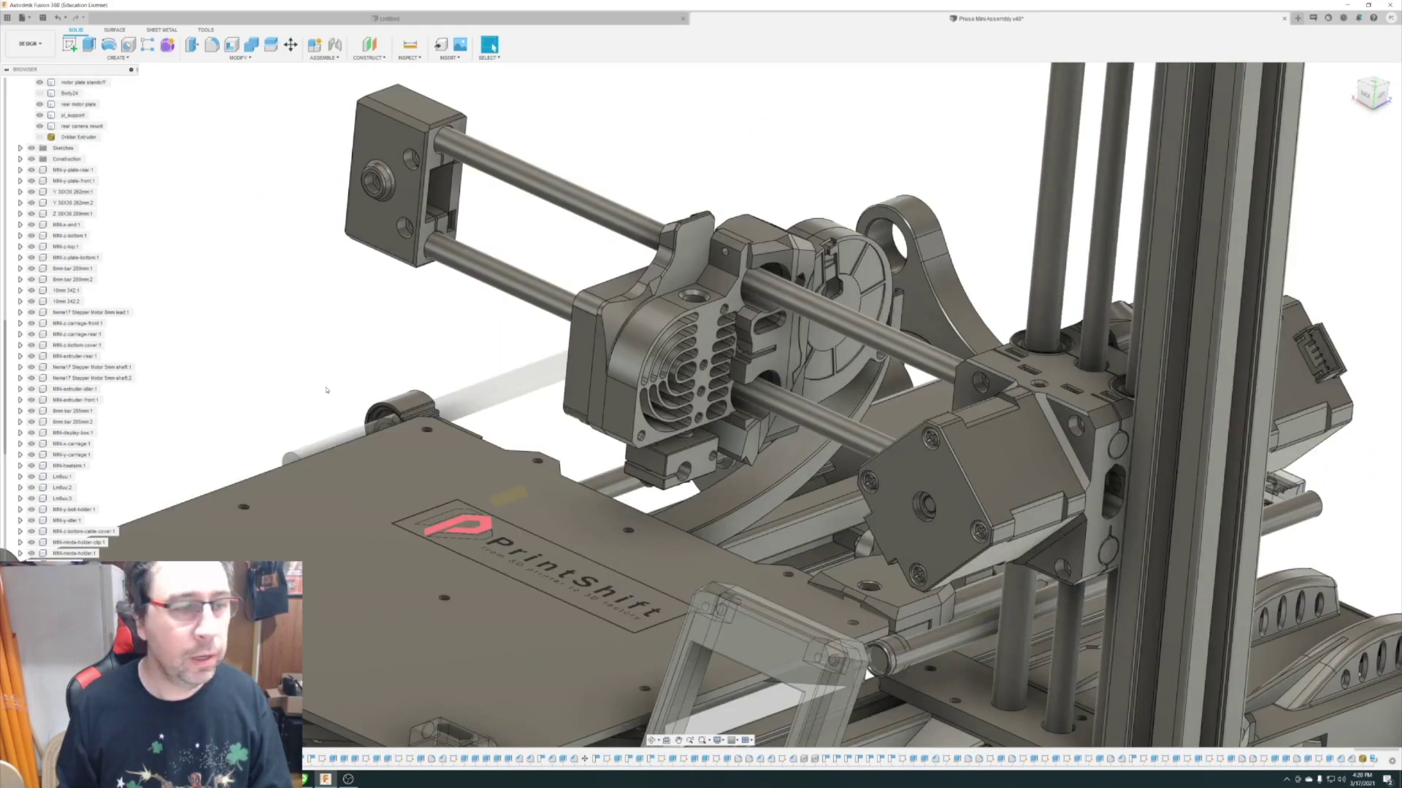
pyautogui.scroll(1, 38, 168)
# Show the Orbiter Extruder mesh and orbit to check its fit beside the fan shroud.
pyautogui.click(39, 158)
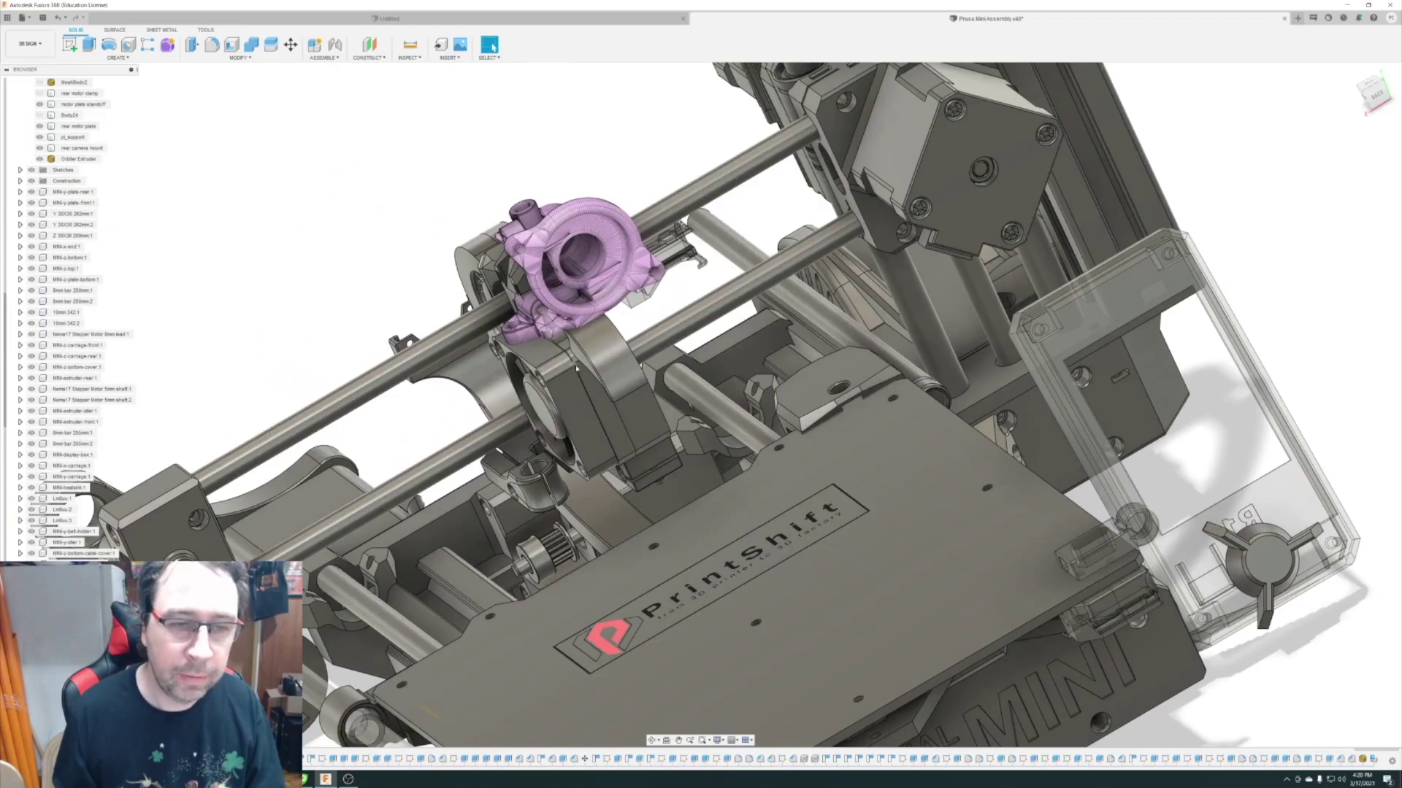
pyautogui.click(577, 368)
pyautogui.keyDown('ctrl'); pyautogui.click(515, 282); pyautogui.keyUp('ctrl')
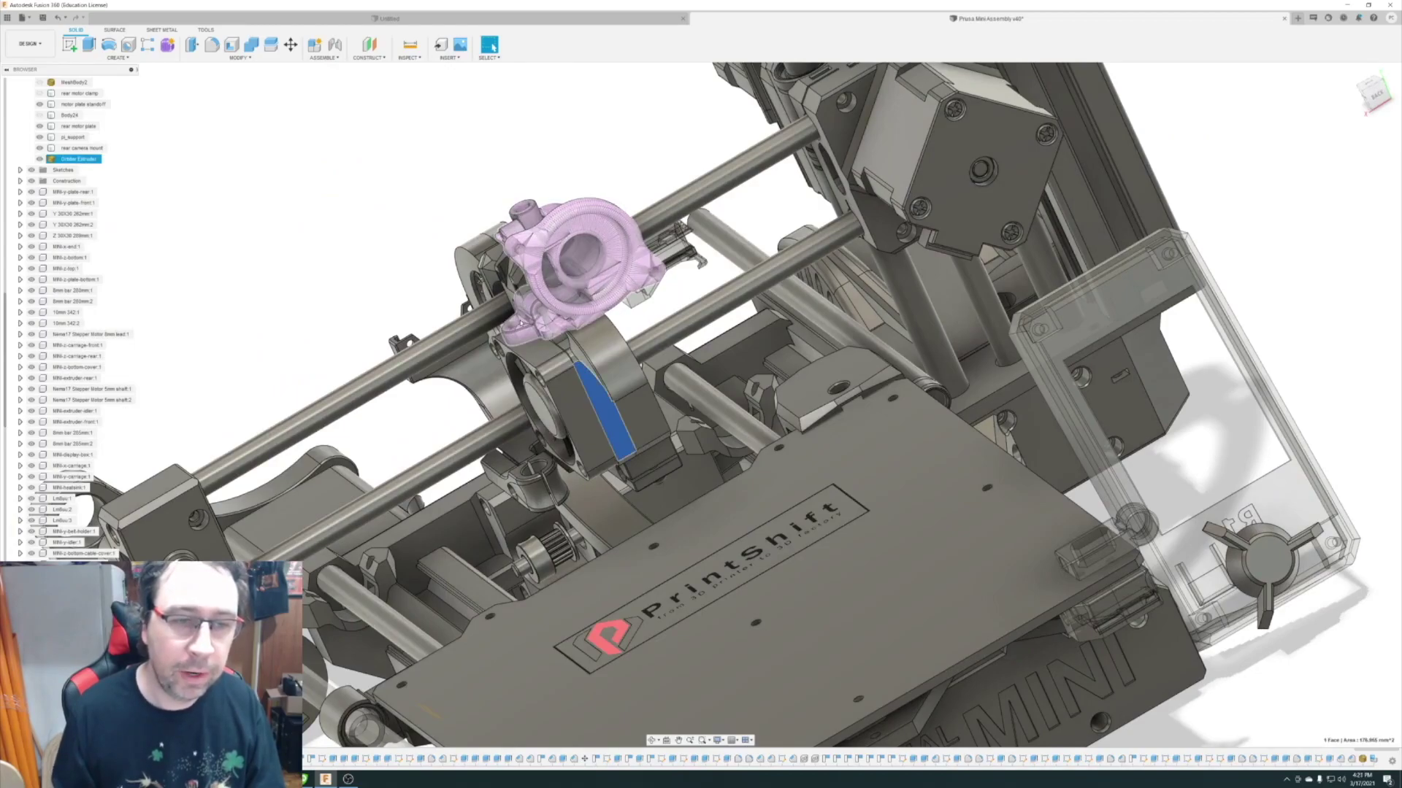
pyautogui.moveTo(541, 409); pyautogui.dragTo(551, 428)
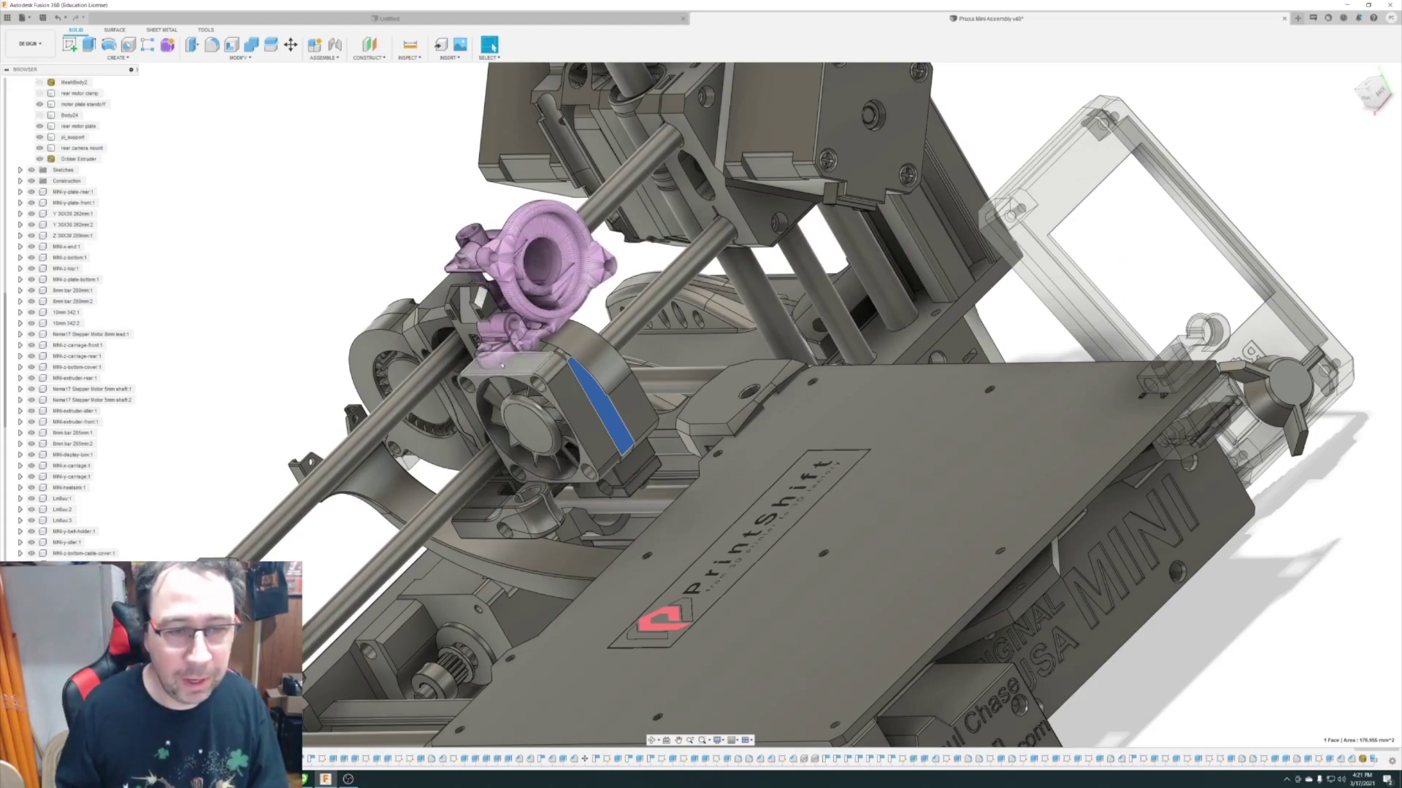
pyautogui.click(558, 381)
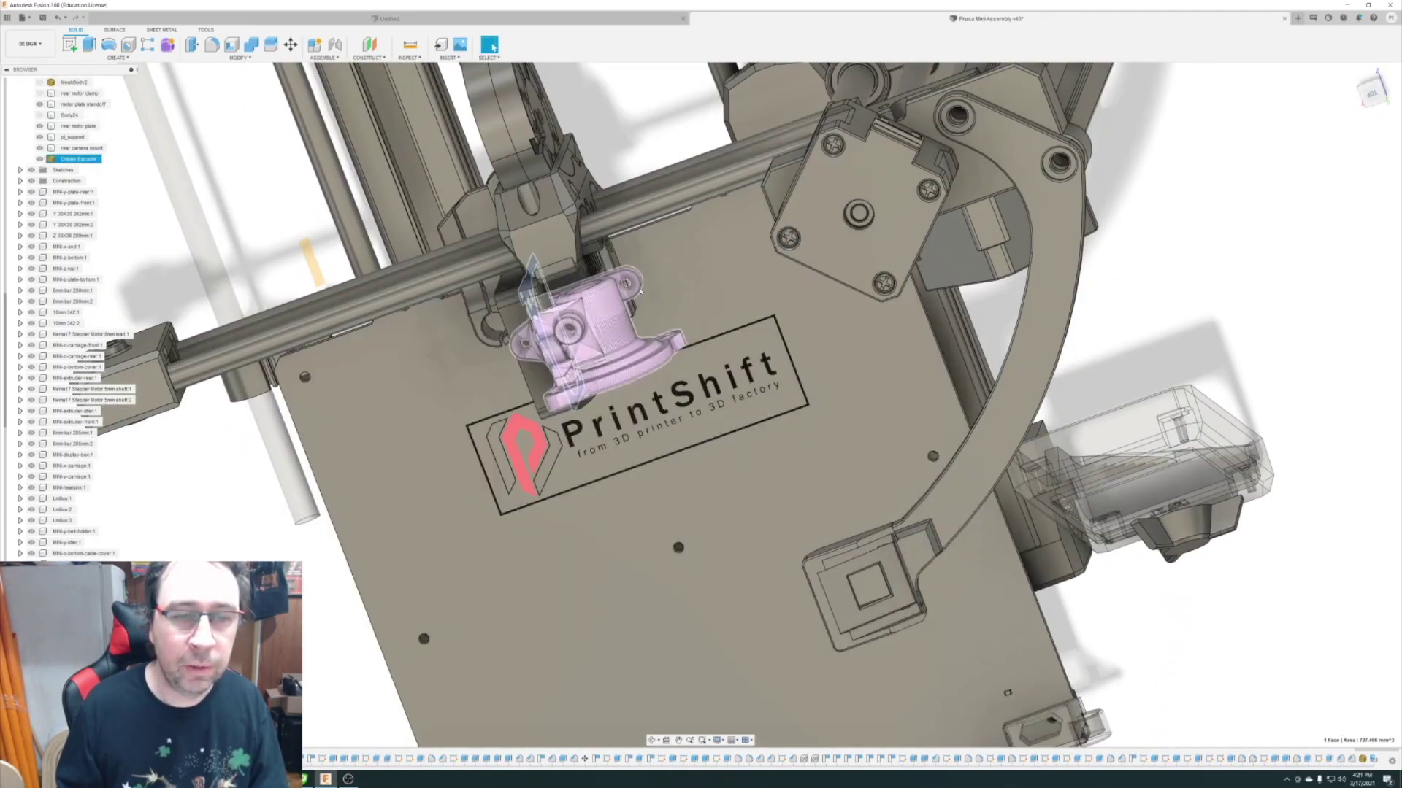
pyautogui.moveTo(606, 294); pyautogui.dragTo(526, 285)
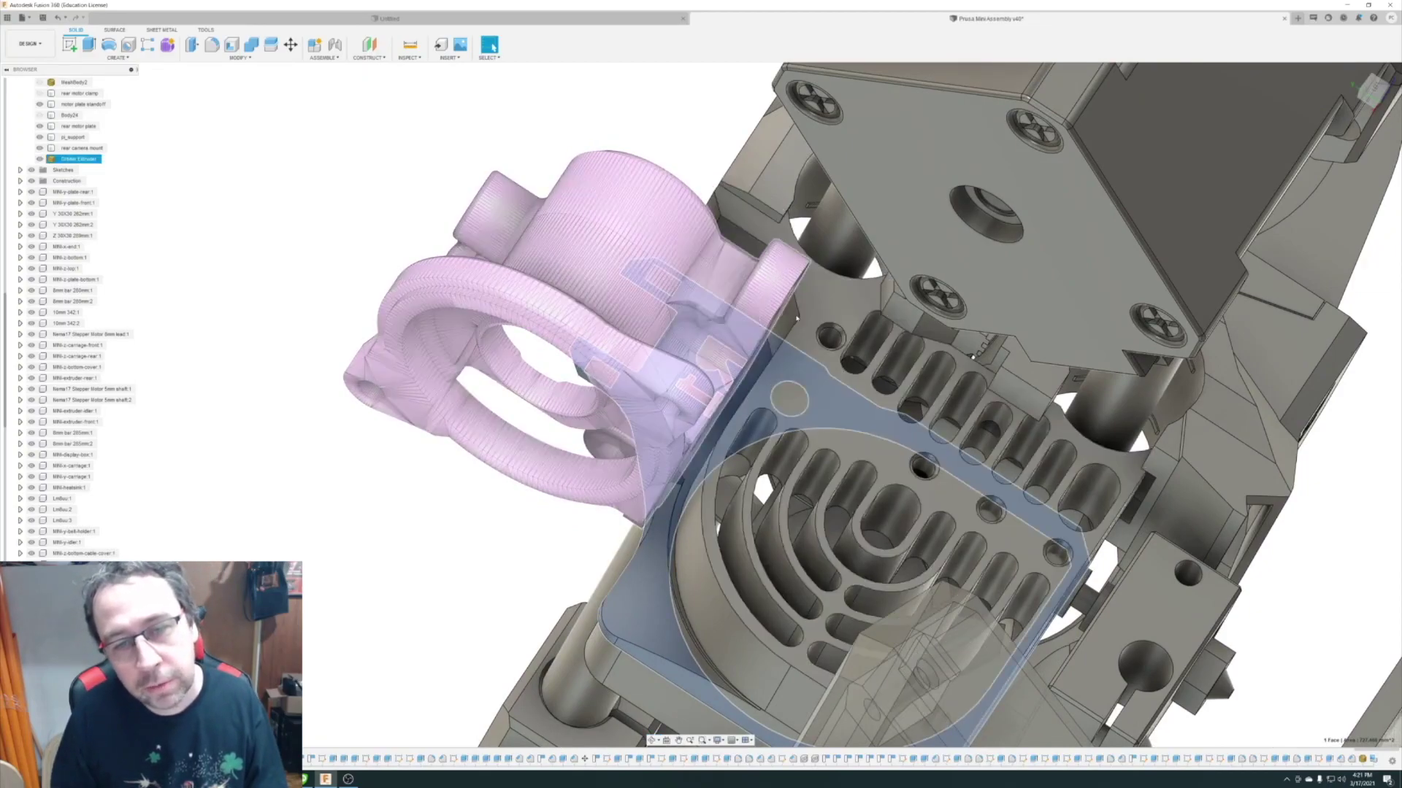
# Inspect the Orbiter Extruder on the R1 fan bracket from several angles, then hide it.
pyautogui.click(798, 319)
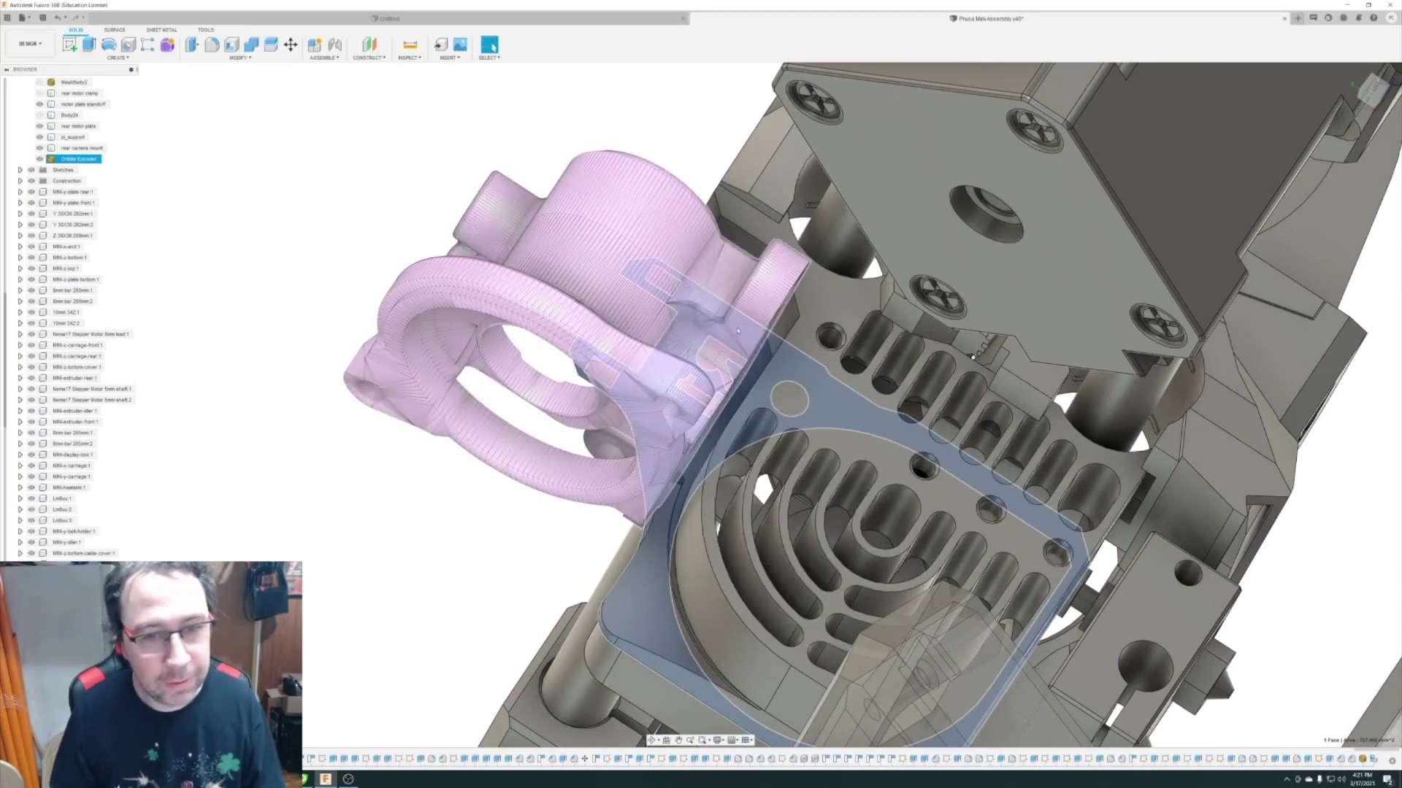
pyautogui.moveTo(797, 319); pyautogui.dragTo(720, 409)
pyautogui.click(720, 409)
pyautogui.click(788, 319)
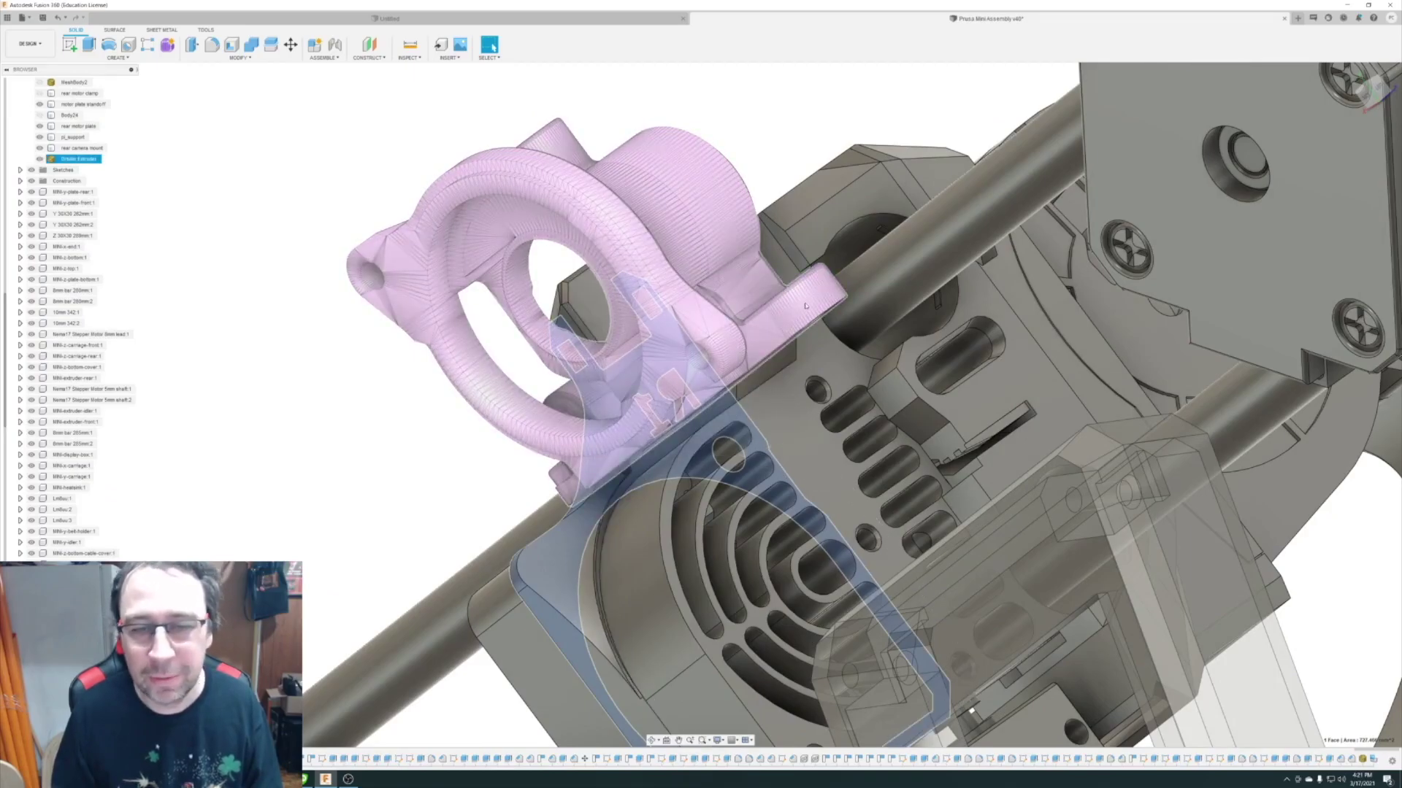
pyautogui.moveTo(805, 305); pyautogui.dragTo(923, 429)
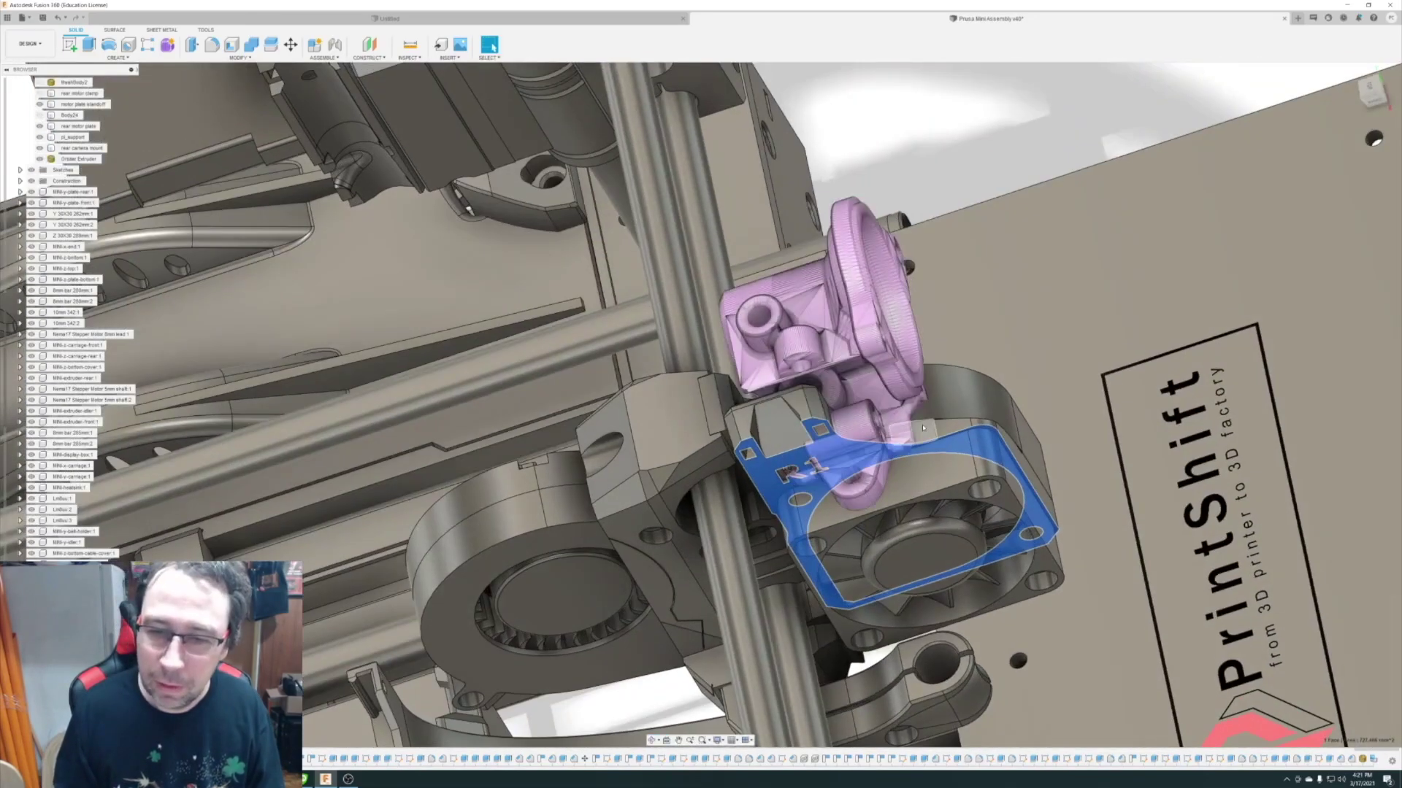
pyautogui.click(768, 479)
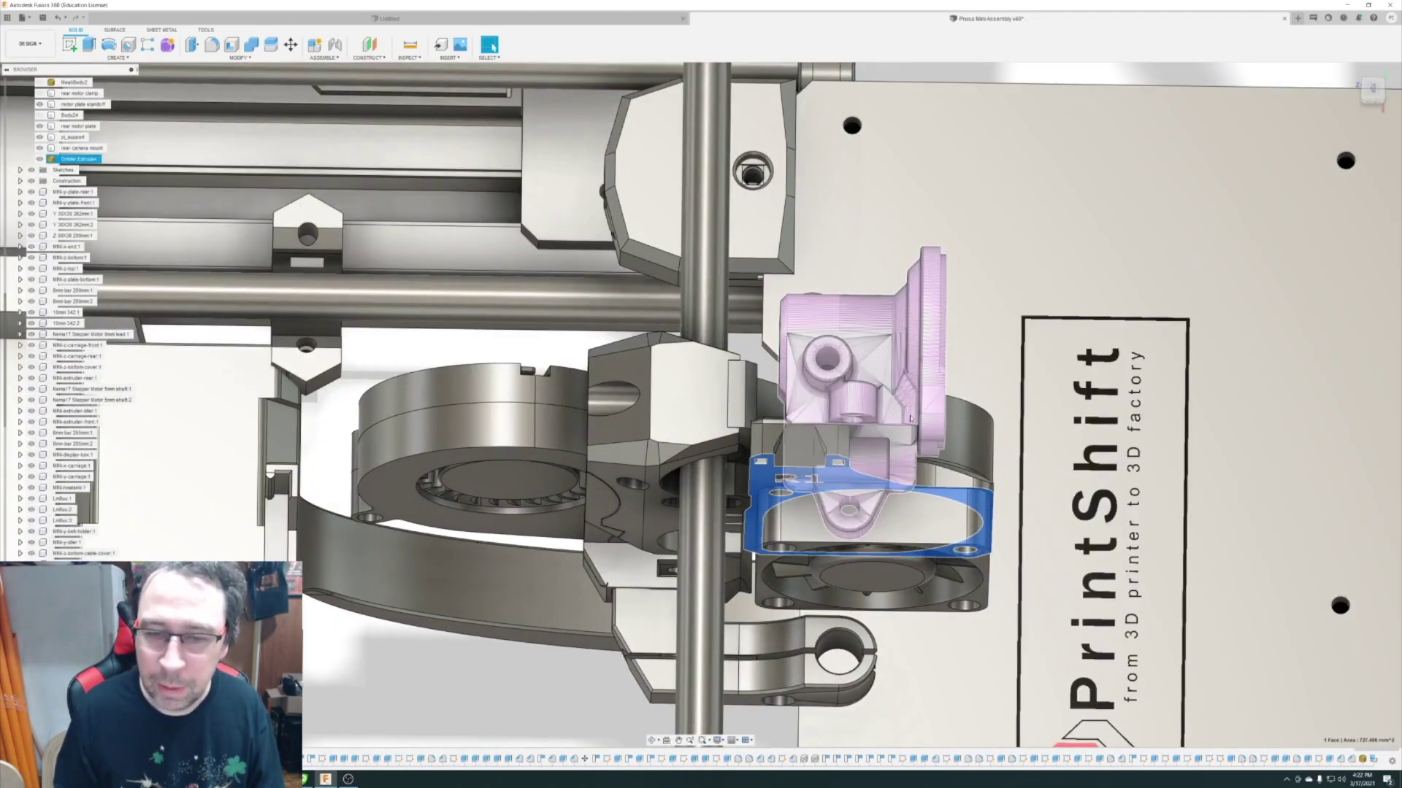
pyautogui.moveTo(910, 419); pyautogui.dragTo(921, 473)
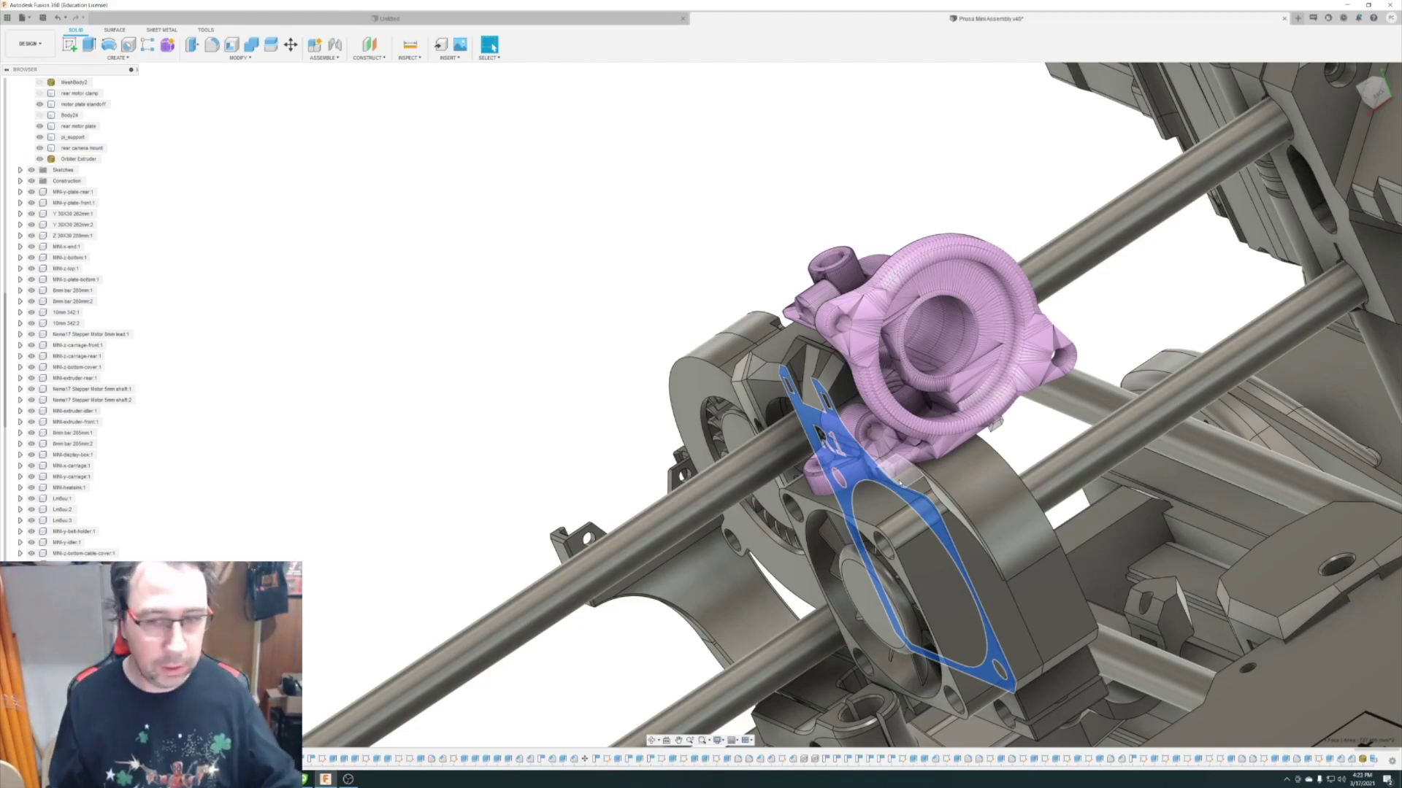
pyautogui.click(39, 158)
pyautogui.moveTo(165, 179); pyautogui.dragTo(796, 432)
pyautogui.press('Escape')
pyautogui.scroll(3, 796, 433)
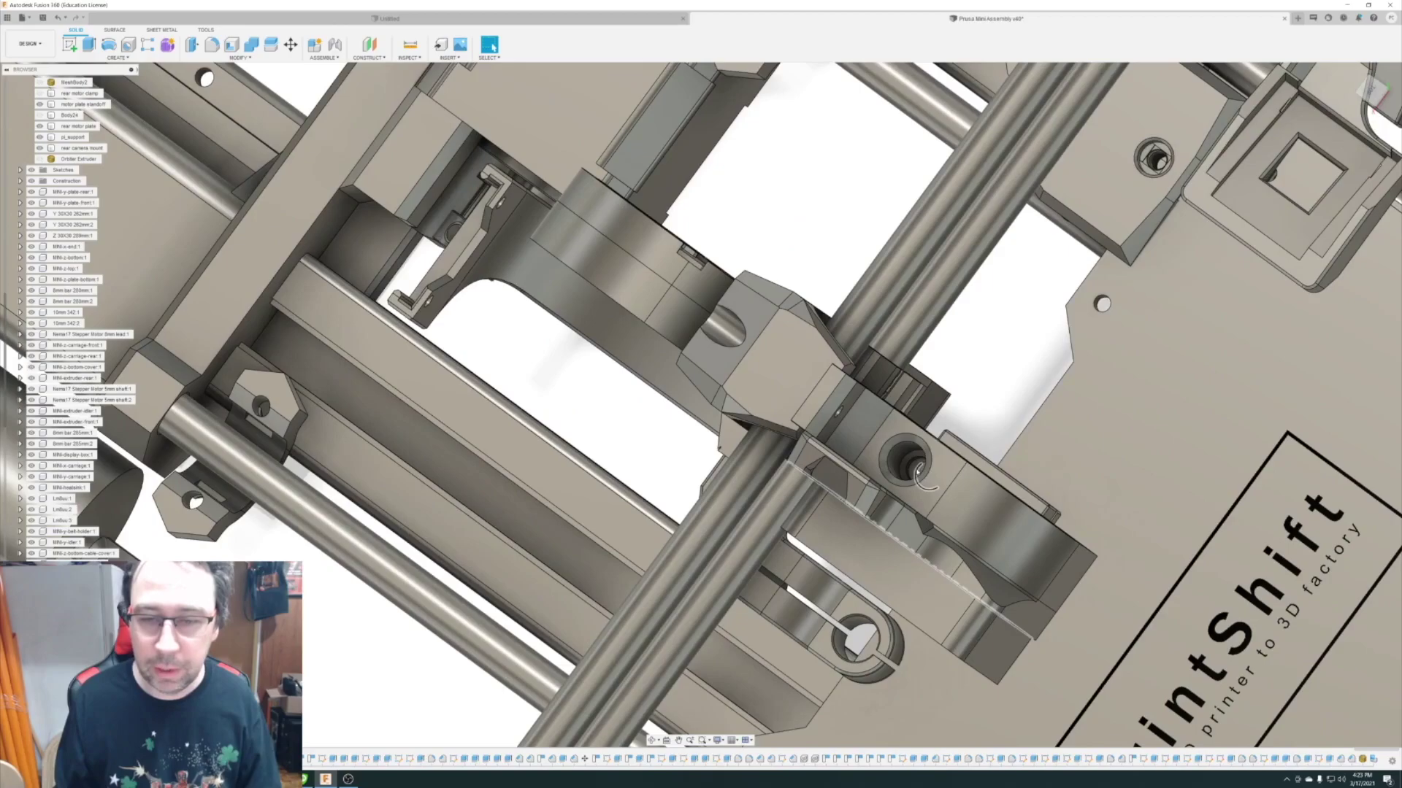
pyautogui.moveTo(920, 471); pyautogui.dragTo(819, 471)
pyautogui.press('Escape')
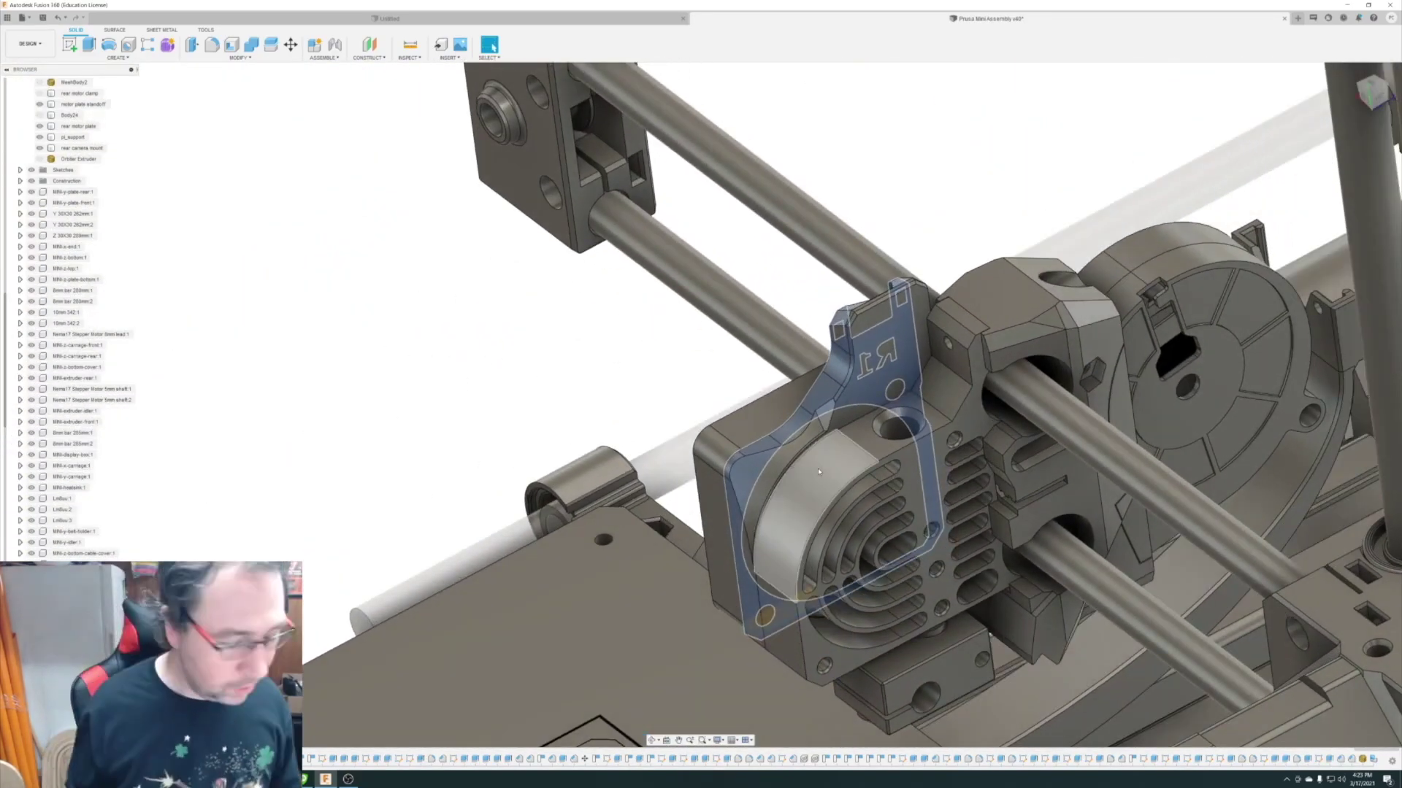
pyautogui.moveTo(819, 472); pyautogui.dragTo(492, 109)
pyautogui.press('e')
pyautogui.doubleClick(492, 110)
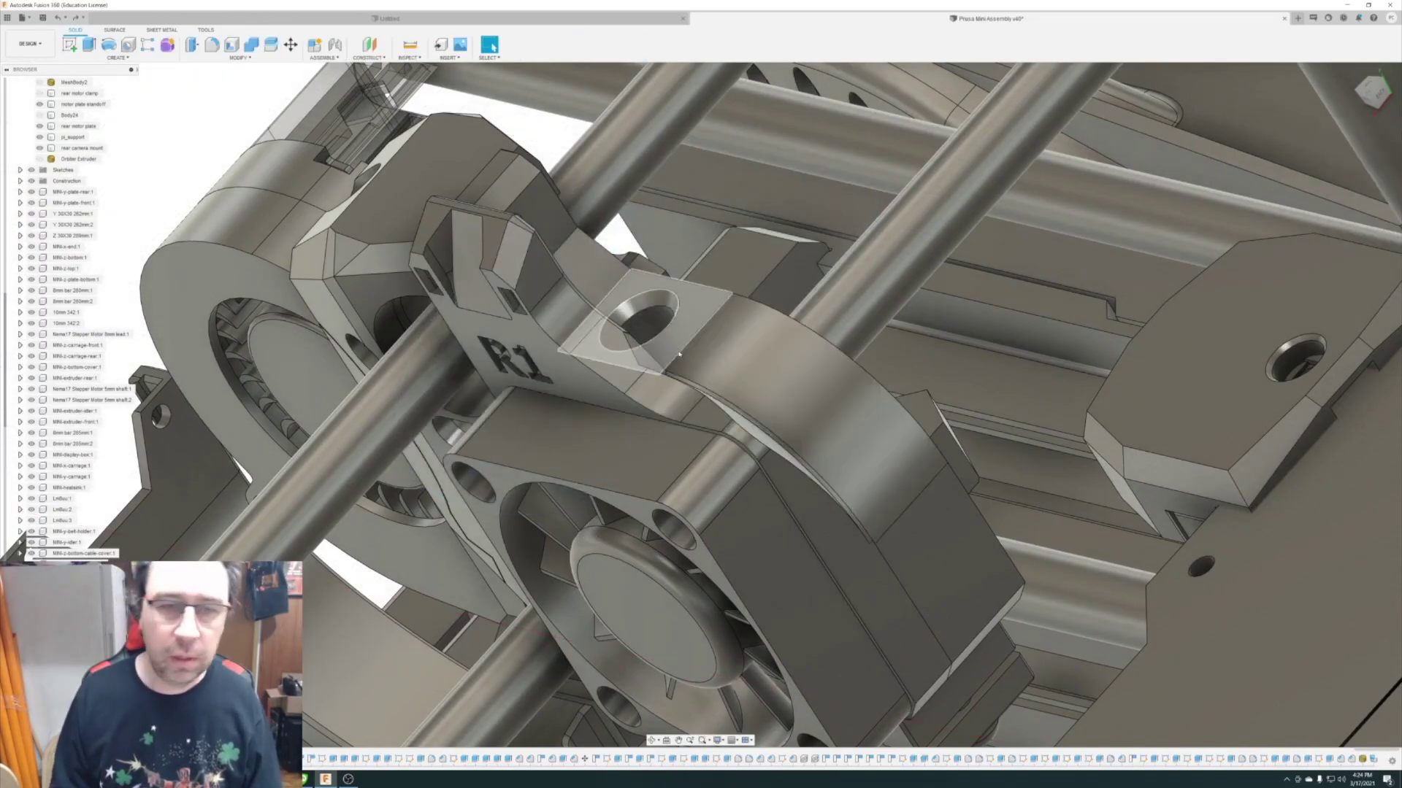
pyautogui.moveTo(679, 354); pyautogui.dragTo(776, 373)
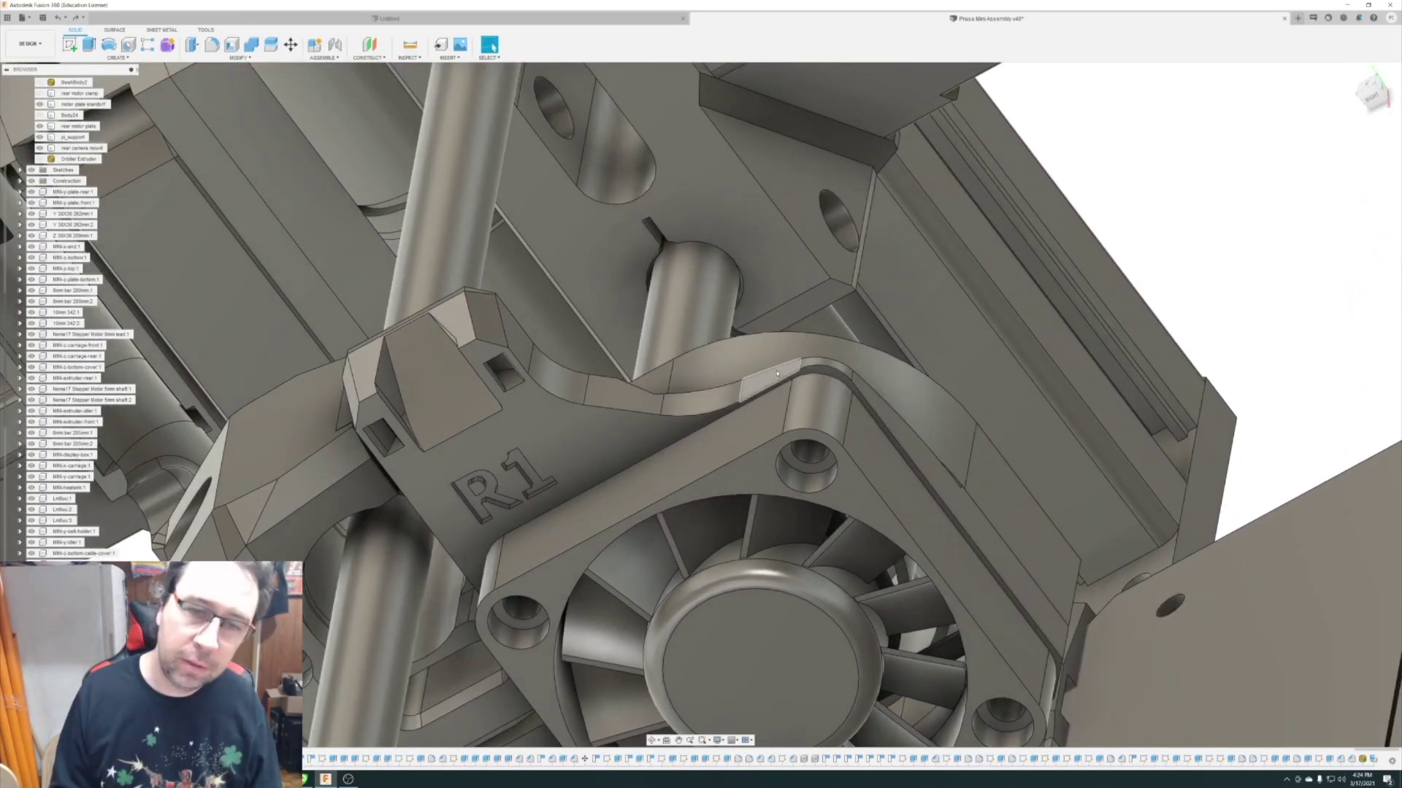
pyautogui.click(776, 374)
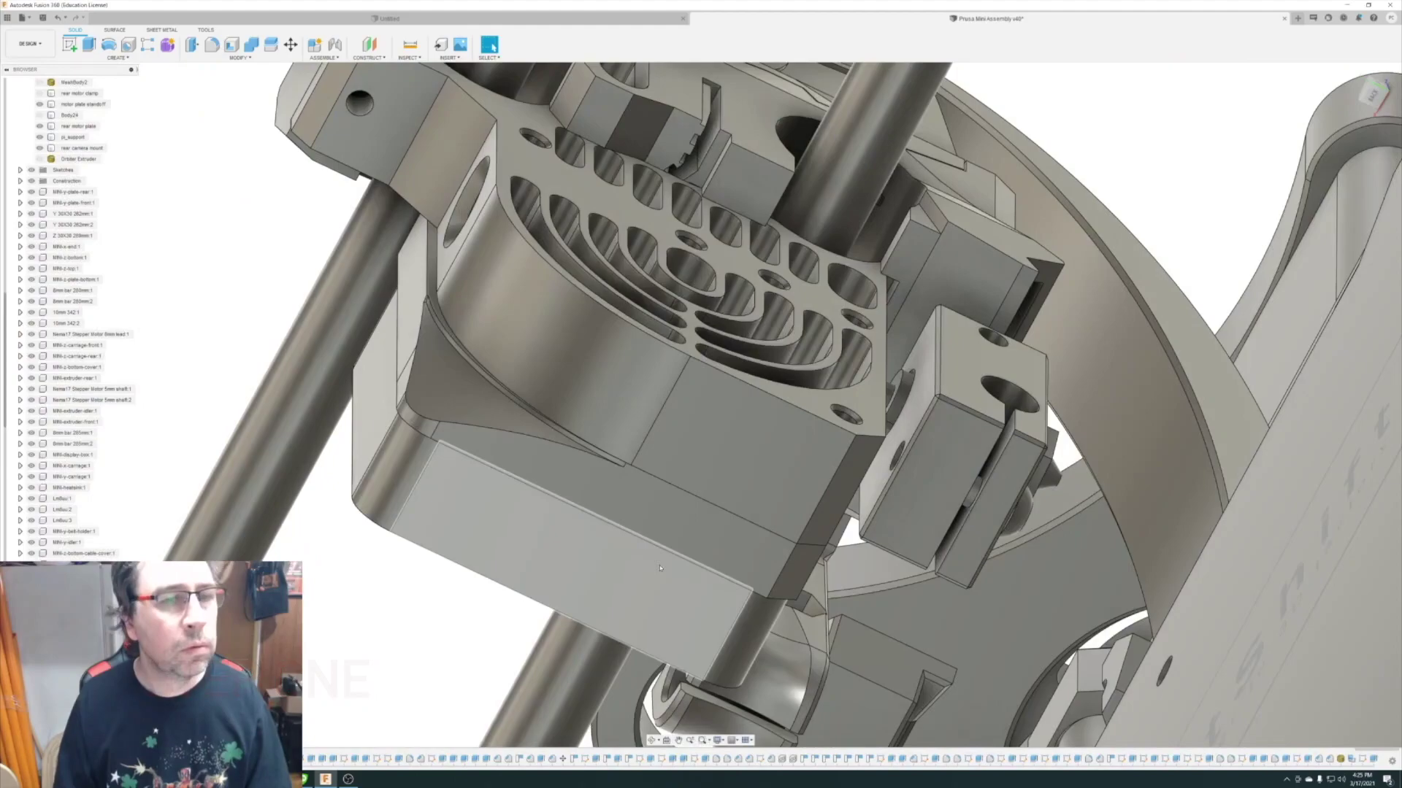
pyautogui.moveTo(585, 428); pyautogui.dragTo(430, 261)
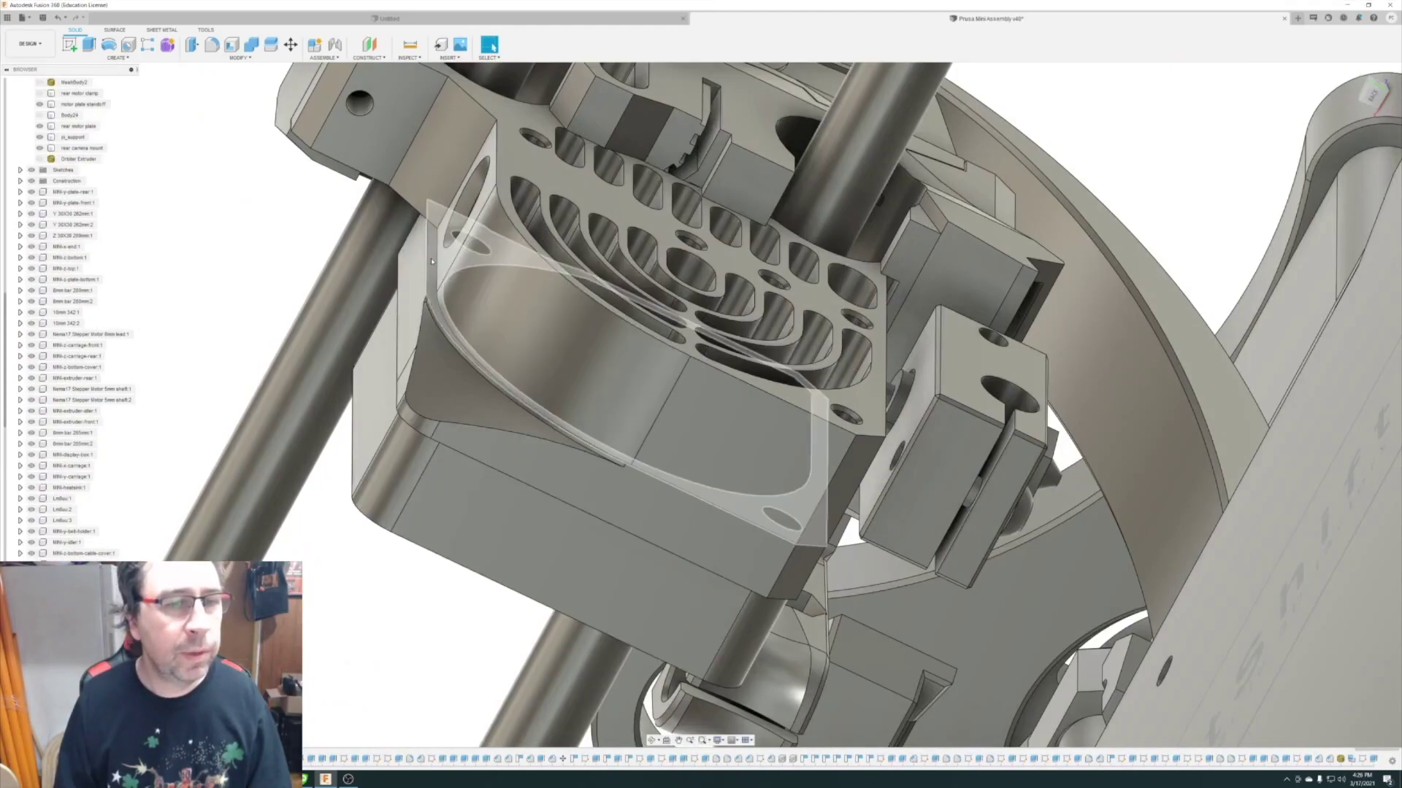
pyautogui.moveTo(411, 320); pyautogui.dragTo(454, 294)
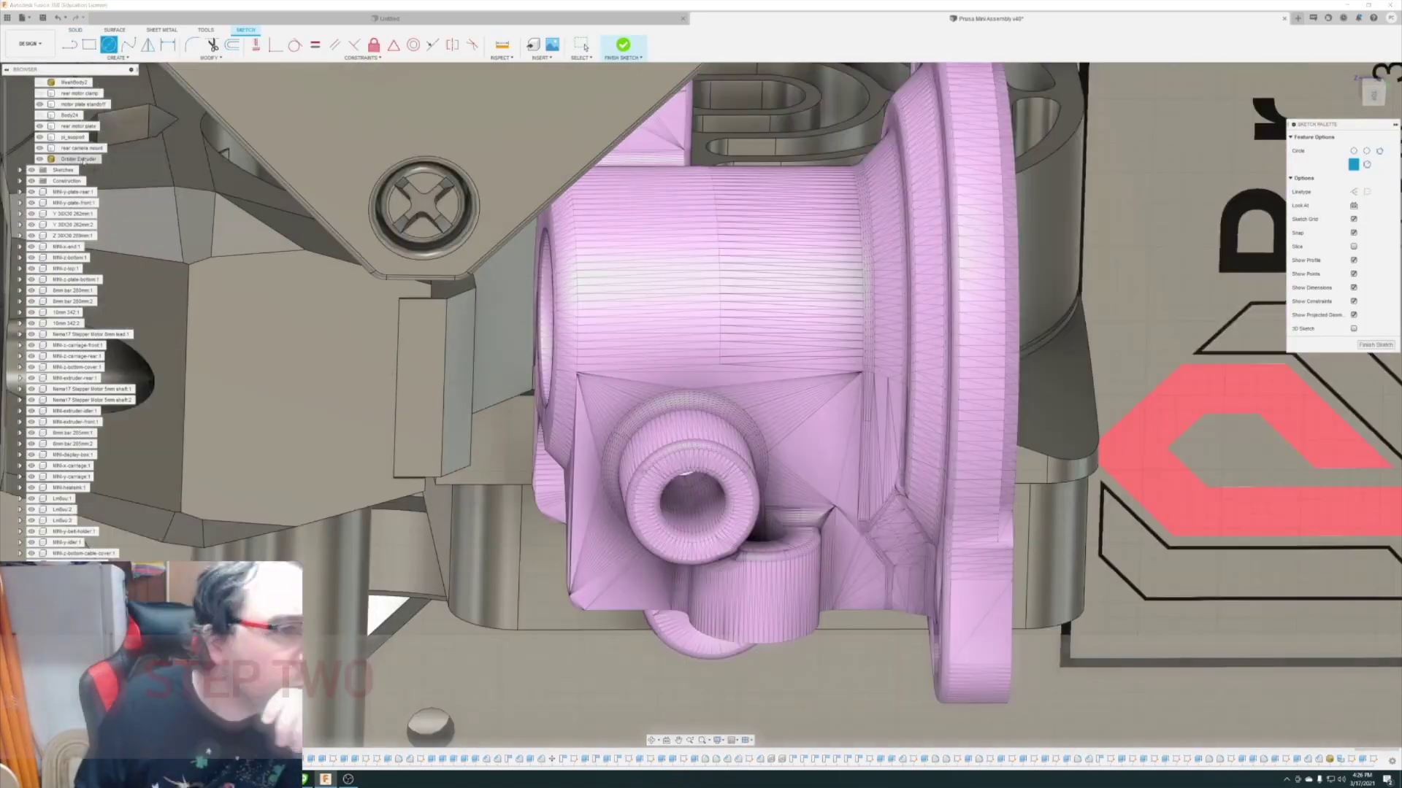
# Orbit around the new mounting tab and make the Orbiter Extruder visible again.
pyautogui.rightClick(70, 159)
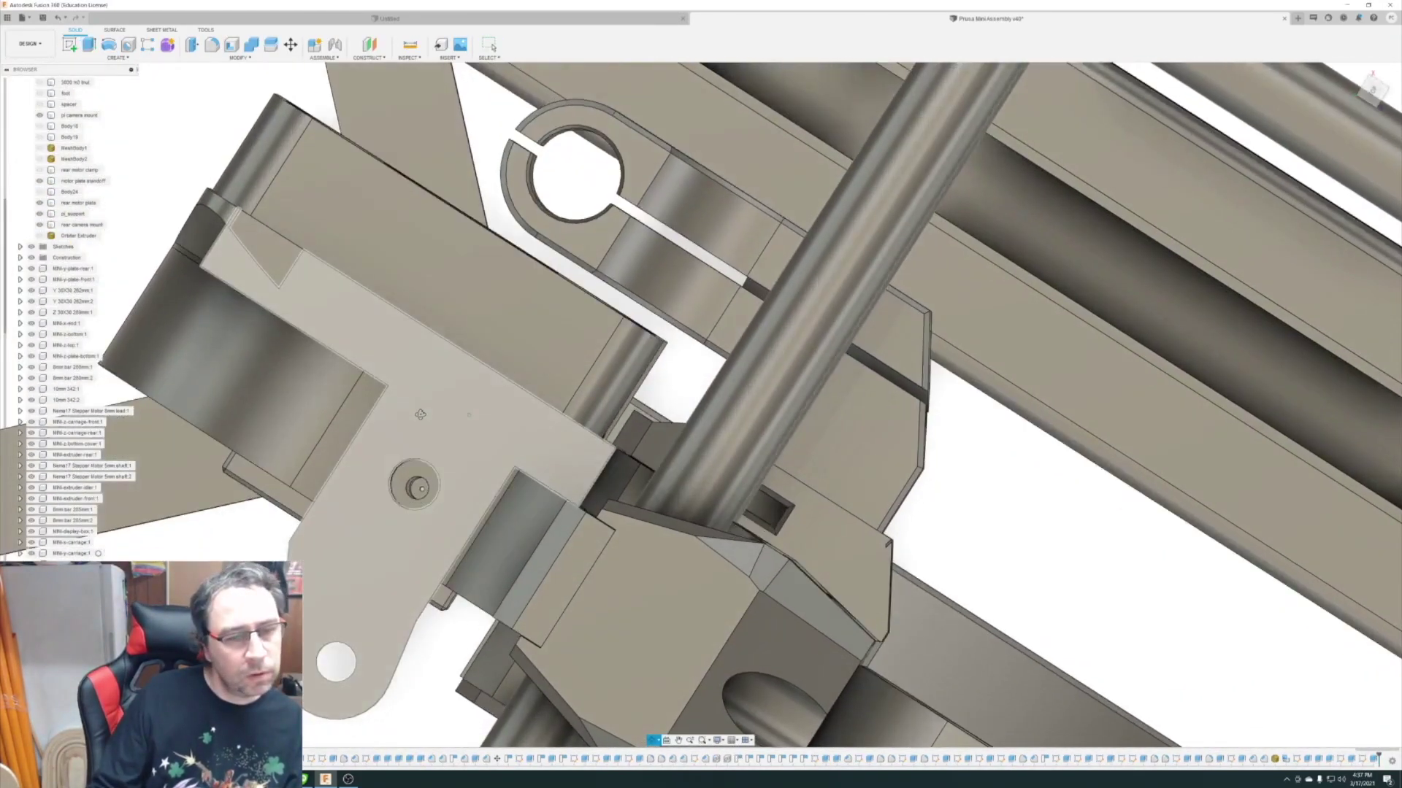
pyautogui.moveTo(420, 414); pyautogui.dragTo(394, 467)
pyautogui.press('Escape')
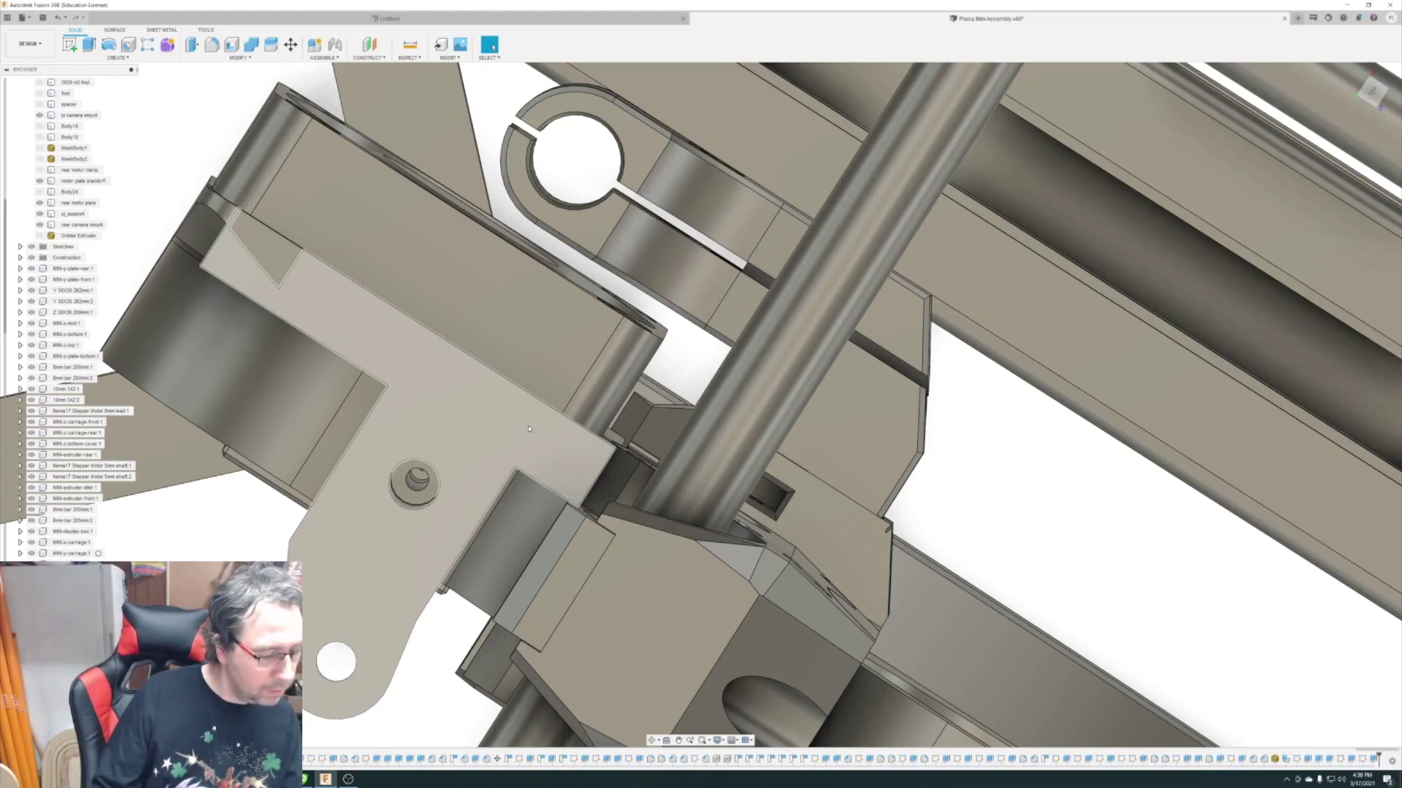
pyautogui.click(41, 236)
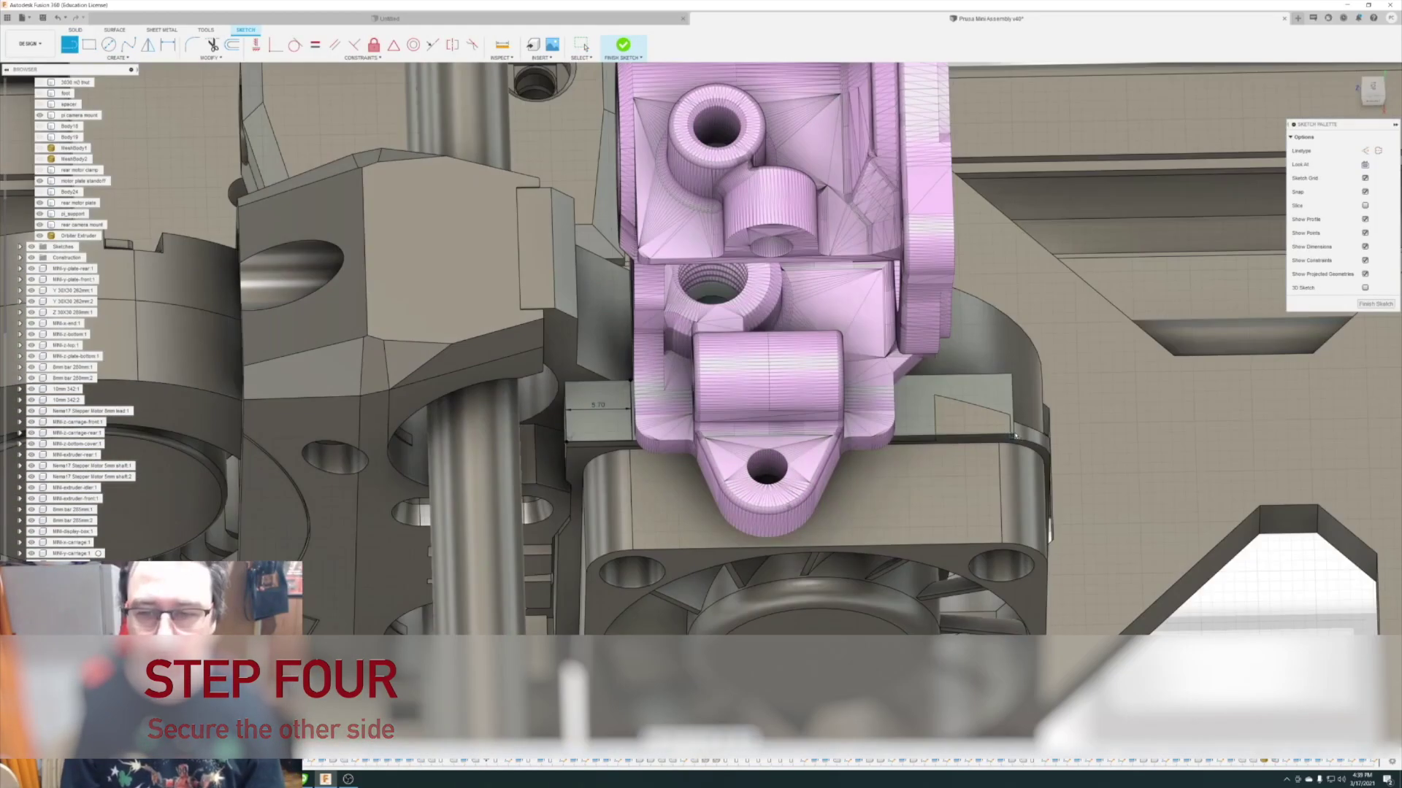
# End line drawing in the wedge sketch and select the Orbiter Extruder body.
pyautogui.scroll(3, 1014, 435)
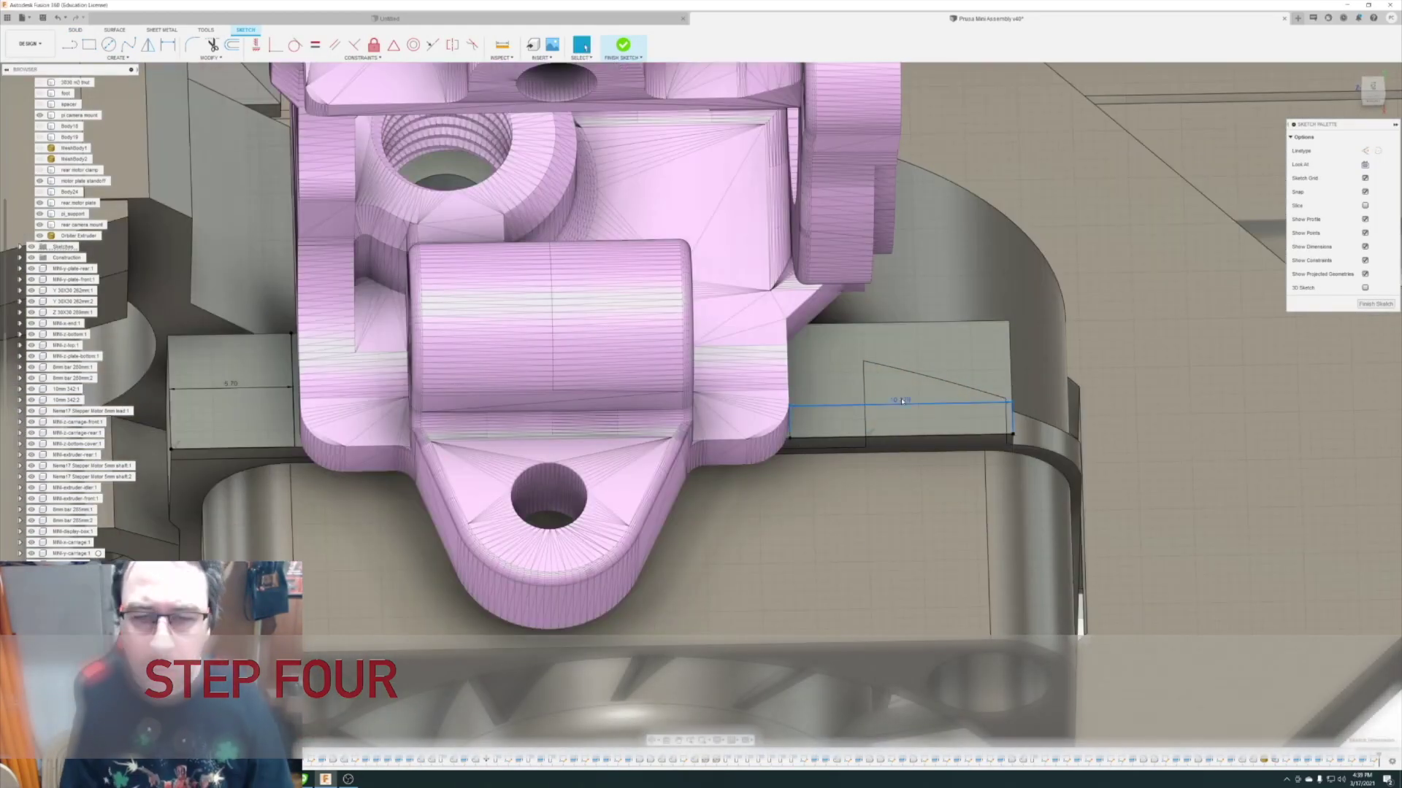
pyautogui.scroll(3, 909, 401)
pyautogui.press('Escape')
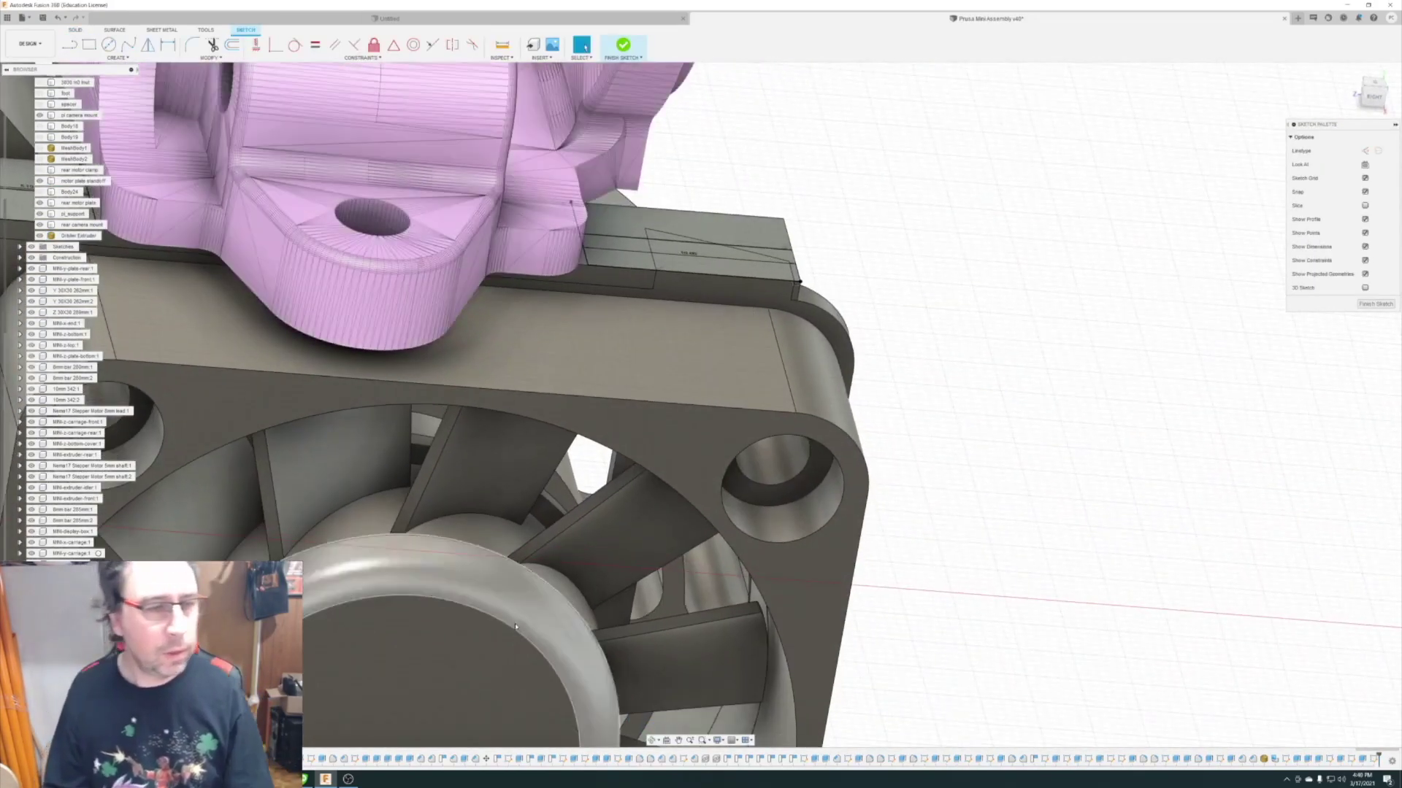
pyautogui.scroll(4, 151, 330)
pyautogui.click(260, 346)
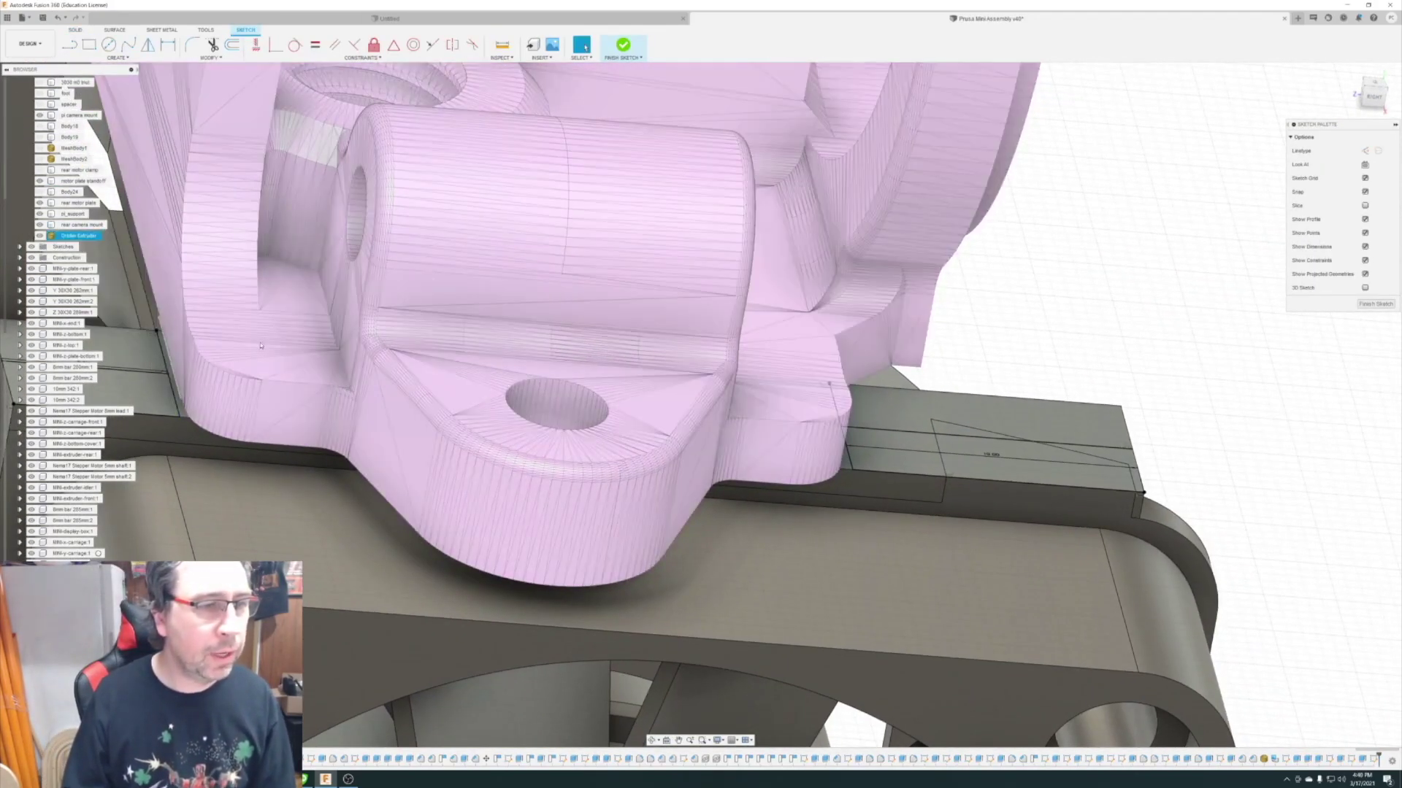